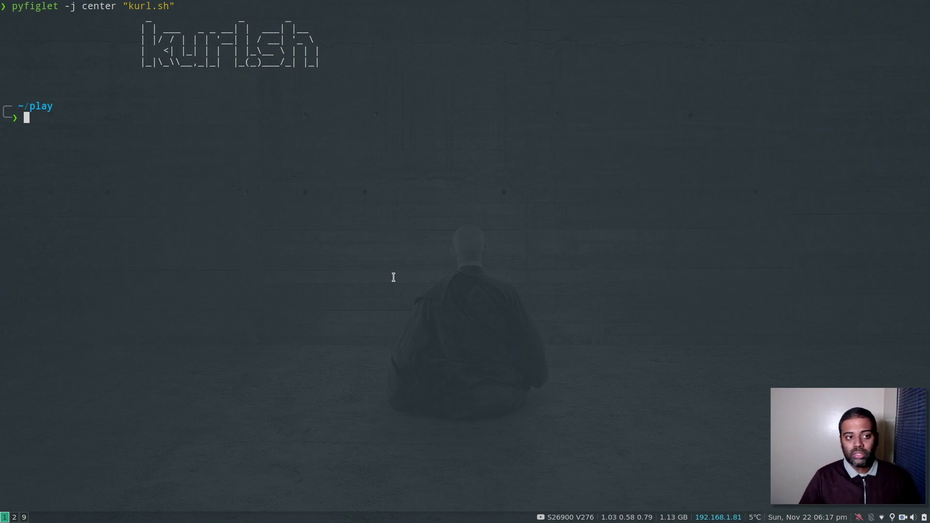
# Switch to the web browser and open the kurl.sh website
pyautogui.press('super+2')
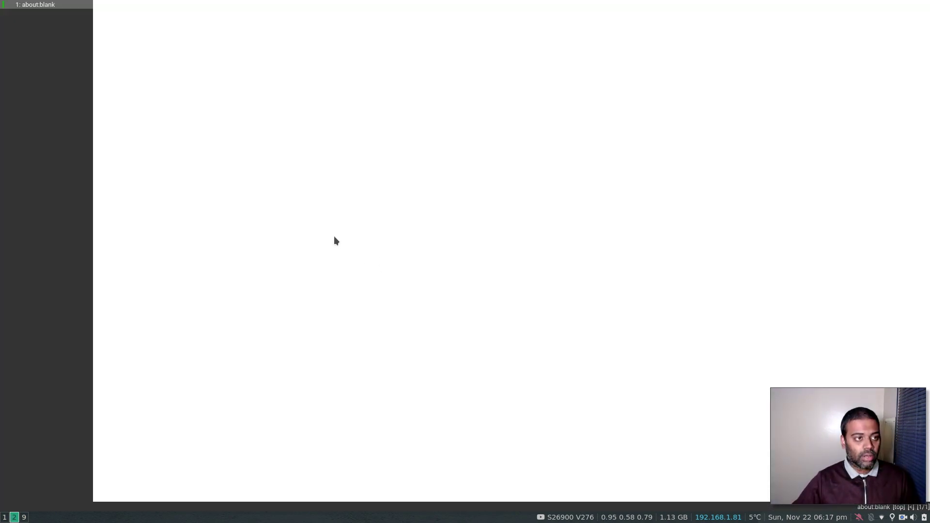
pyautogui.write('open kurl.sh')
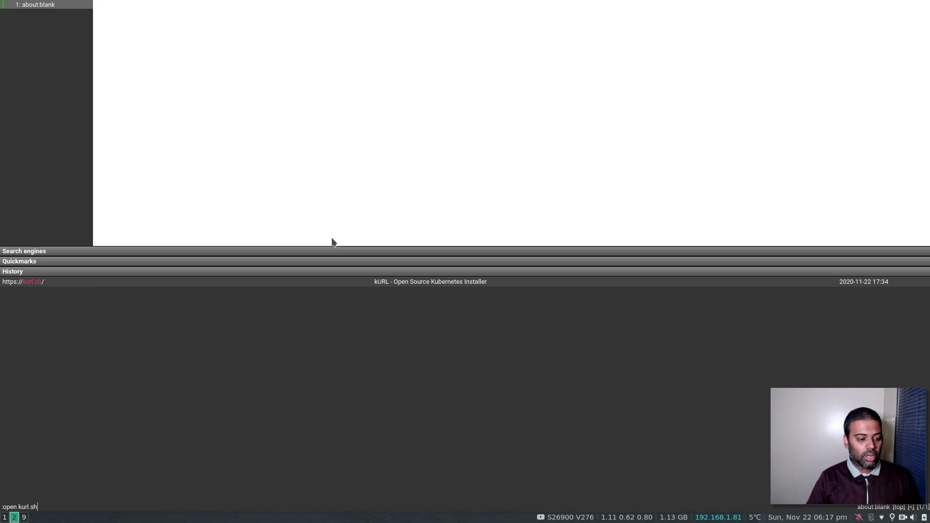
pyautogui.press('Return')
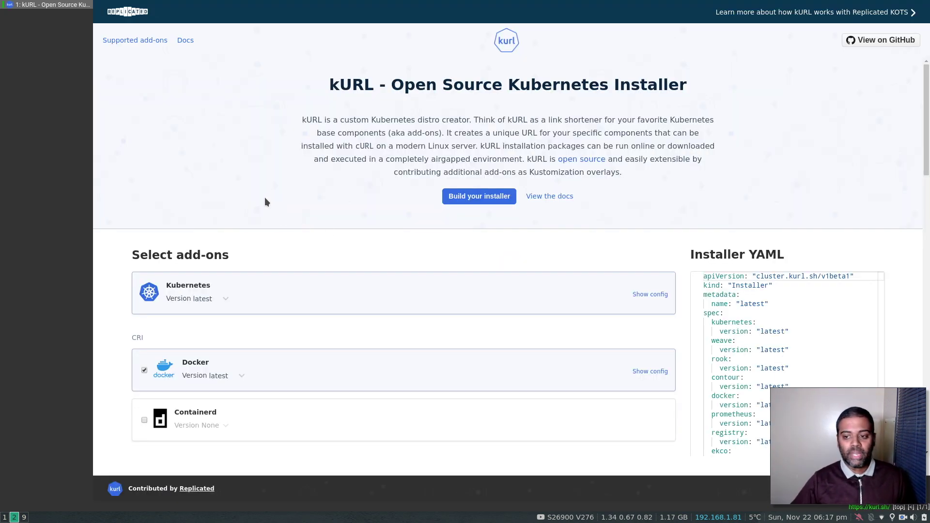
# Examine the kURL page's introduction, the list of selectable add-ons and the generated installation command
pyautogui.scroll(-3, 231, 200)
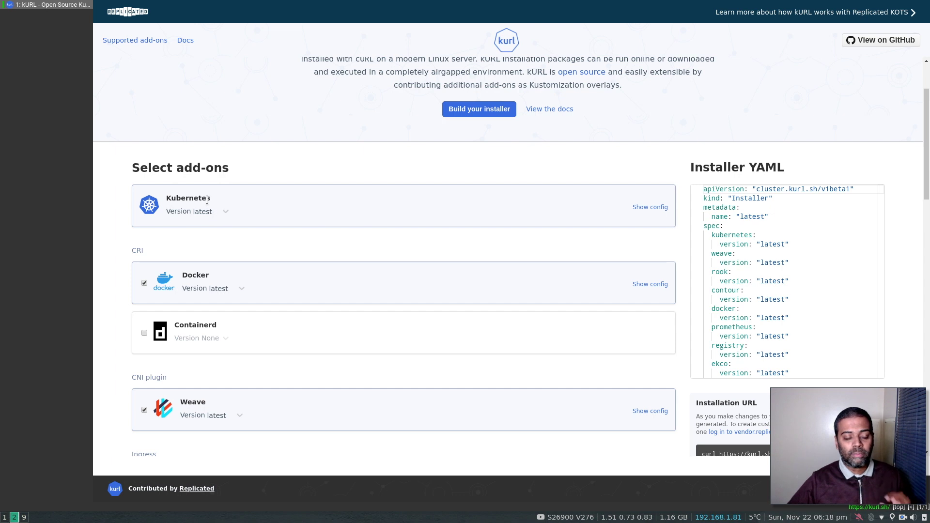
pyautogui.scroll(-6, 238, 224)
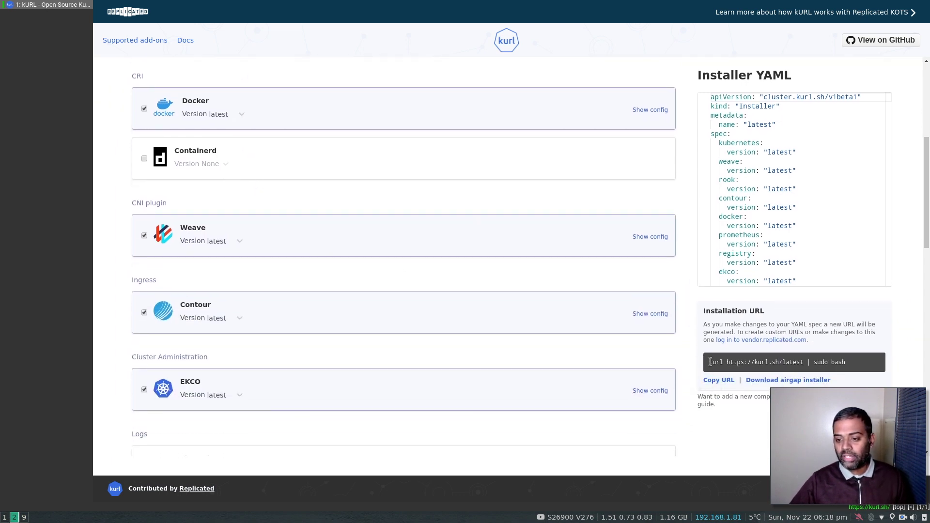
pyautogui.moveTo(709, 362); pyautogui.dragTo(855, 364)
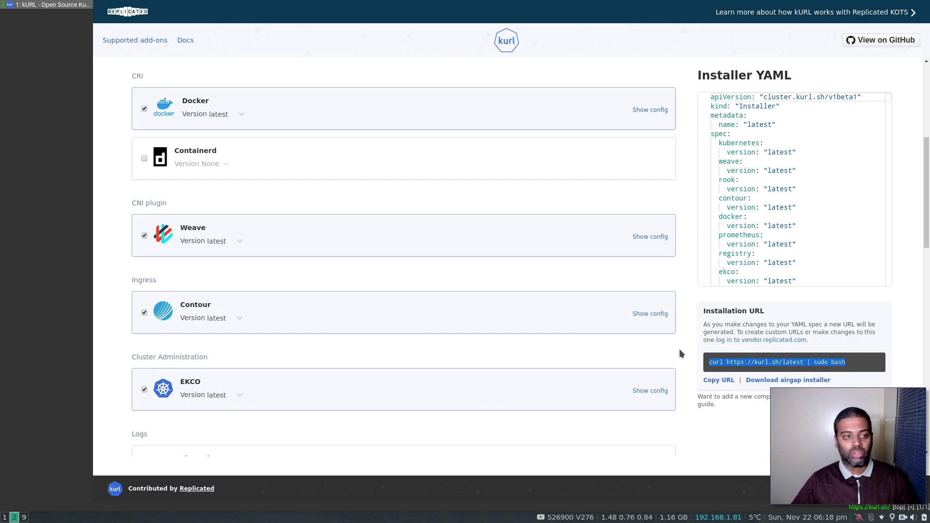
pyautogui.scroll(5, 245, 165)
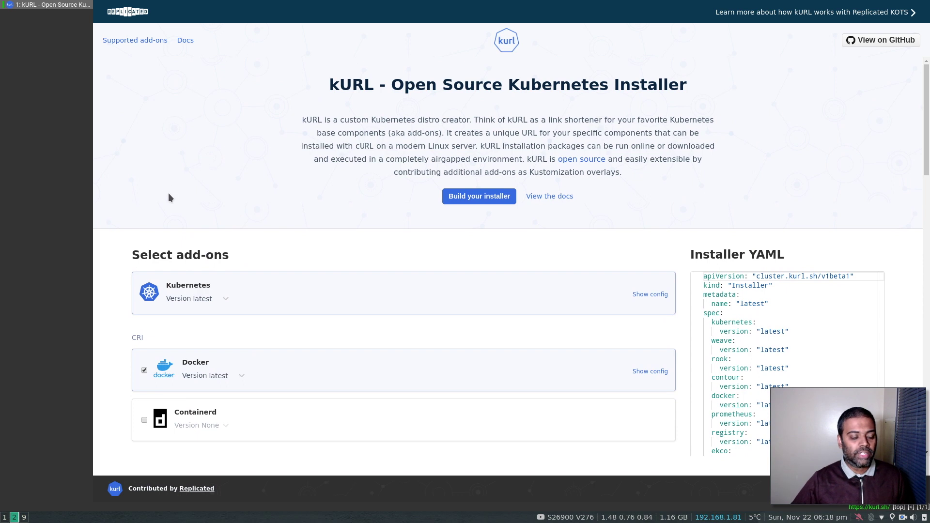
pyautogui.scroll(-2, 185, 265)
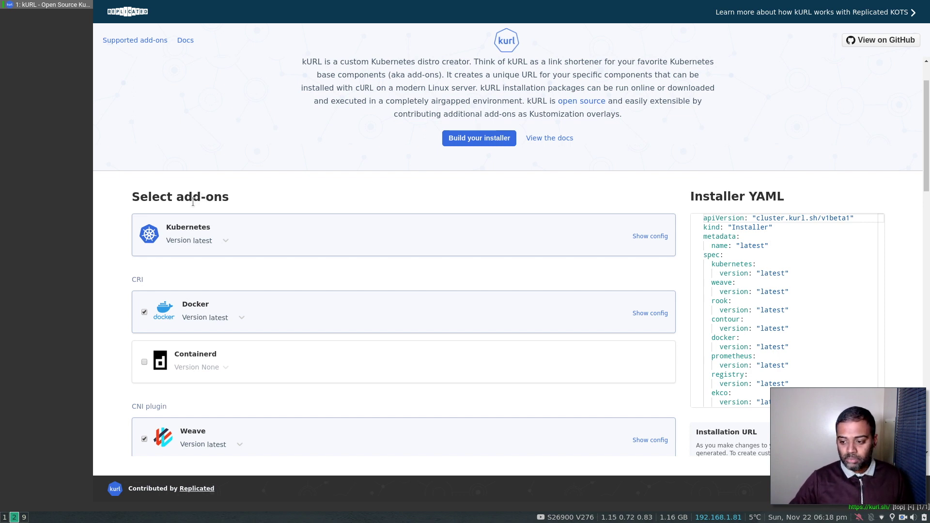
pyautogui.scroll(-3, 120, 225)
pyautogui.scroll(-10, 120, 234)
pyautogui.scroll(13, 115, 233)
pyautogui.scroll(-3, 138, 222)
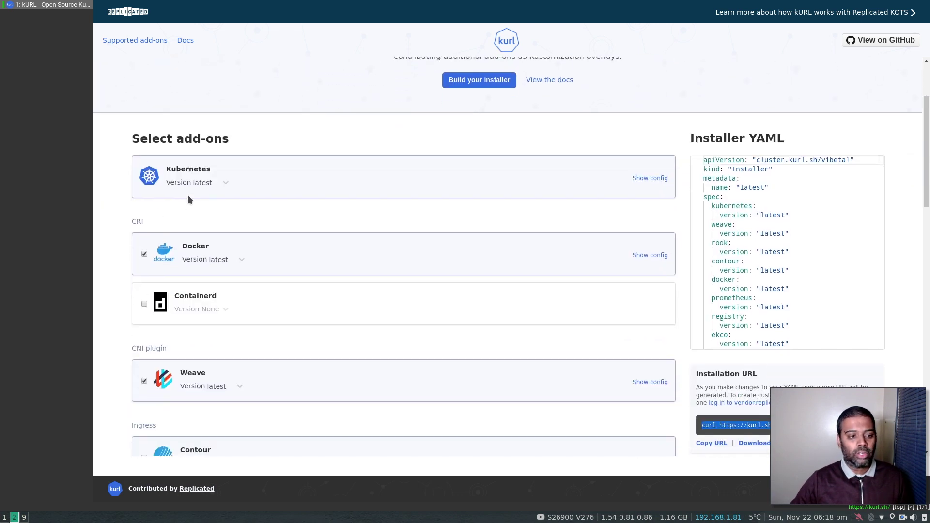
# Review the available Kubernetes versions and the Kubernetes configuration options, leaving both lists closed again
pyautogui.click(226, 184)
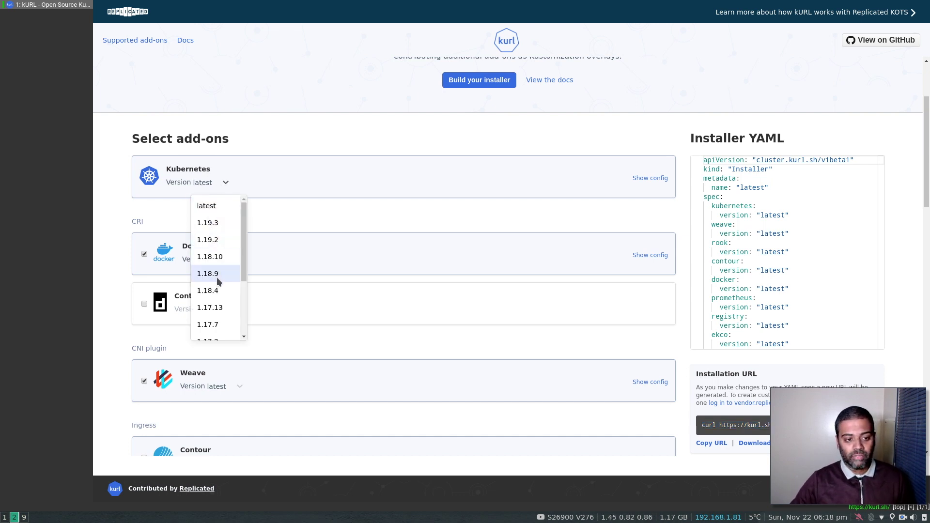
pyautogui.click(126, 182)
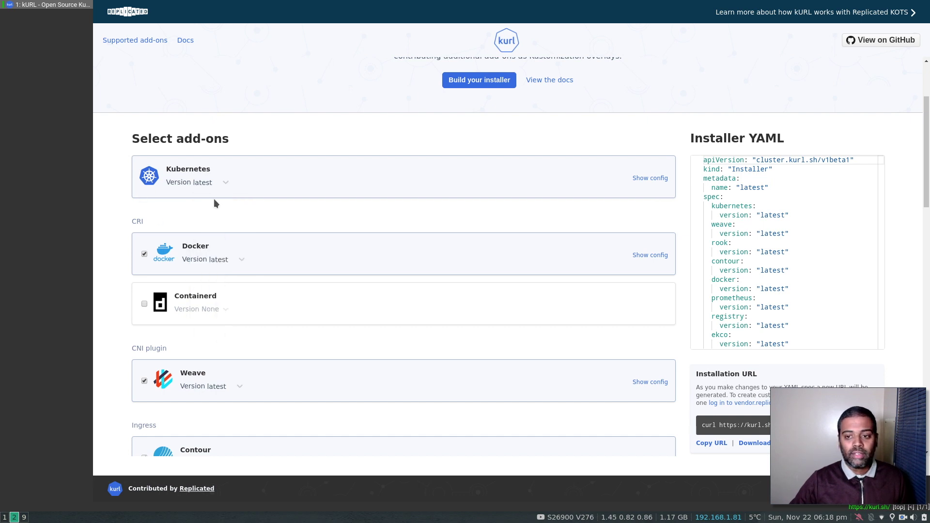
pyautogui.click(645, 180)
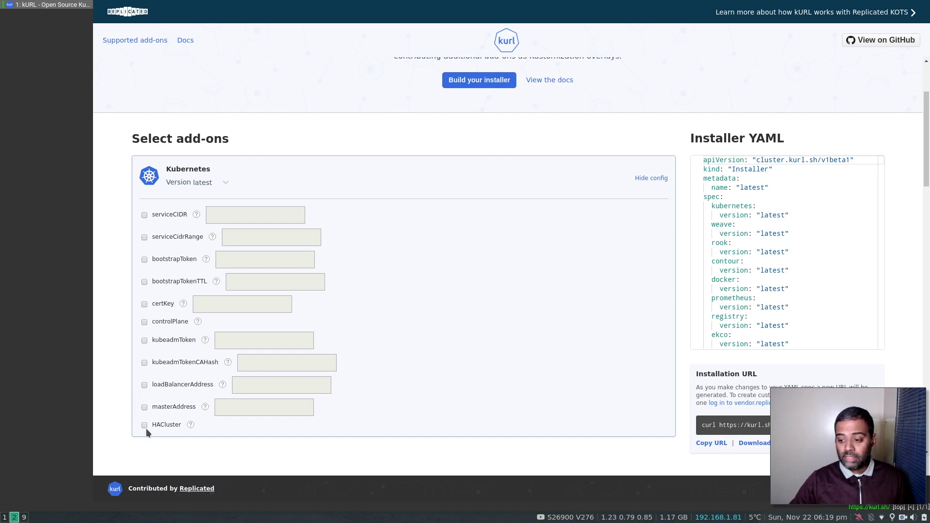
pyautogui.click(644, 181)
pyautogui.scroll(-3, 295, 251)
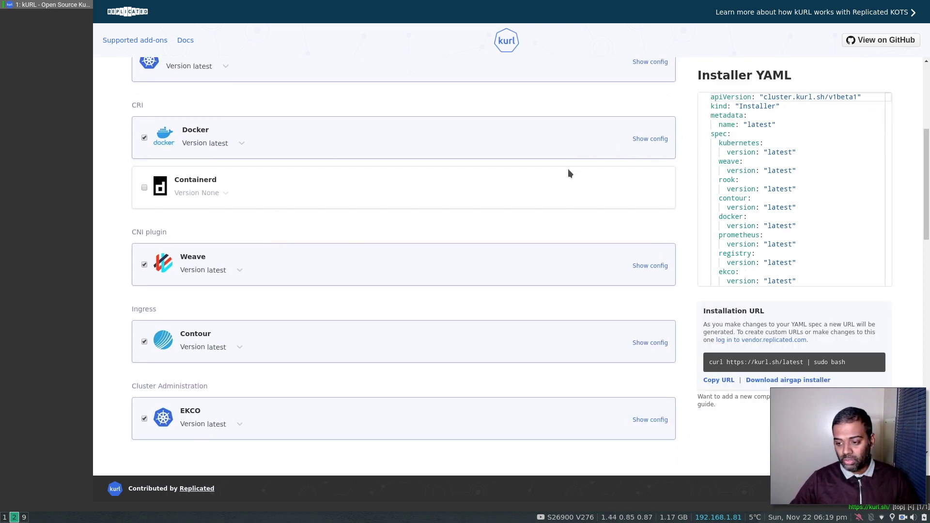
pyautogui.scroll(3, 120, 205)
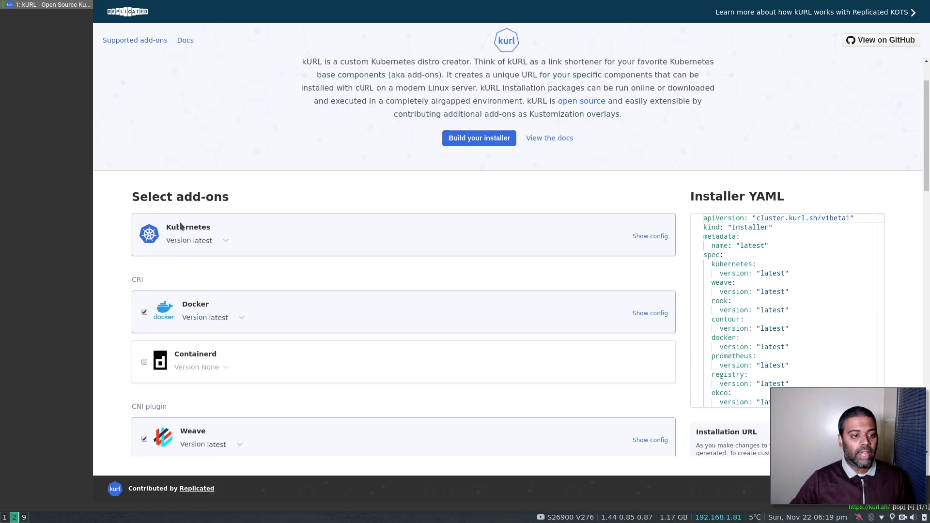
# Review the version list and configuration options of the Docker container runtime, then collapse them
pyautogui.scroll(-1, 165, 222)
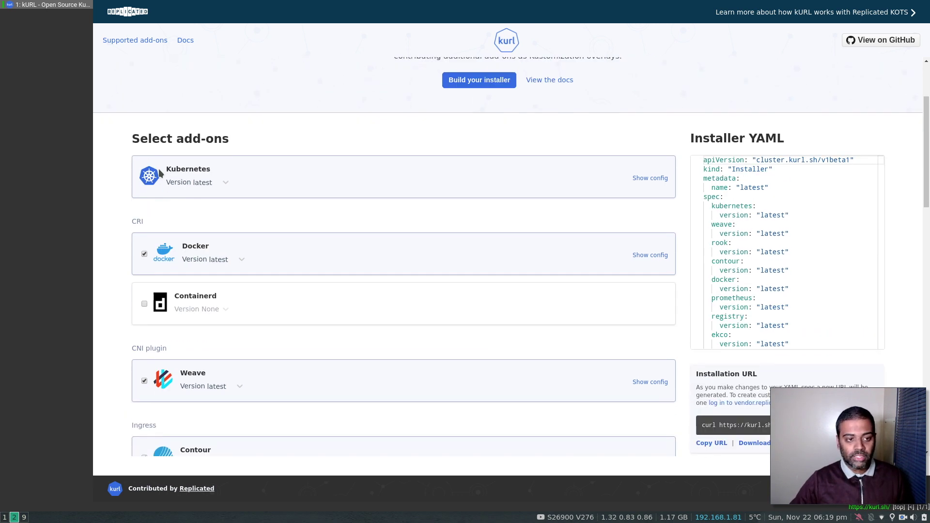
pyautogui.scroll(-1, 145, 187)
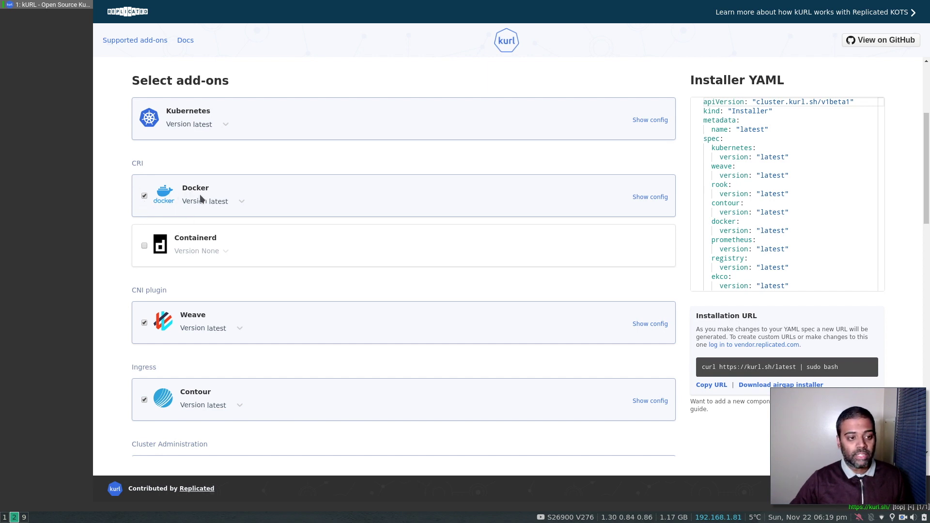
pyautogui.click(242, 202)
pyautogui.click(242, 201)
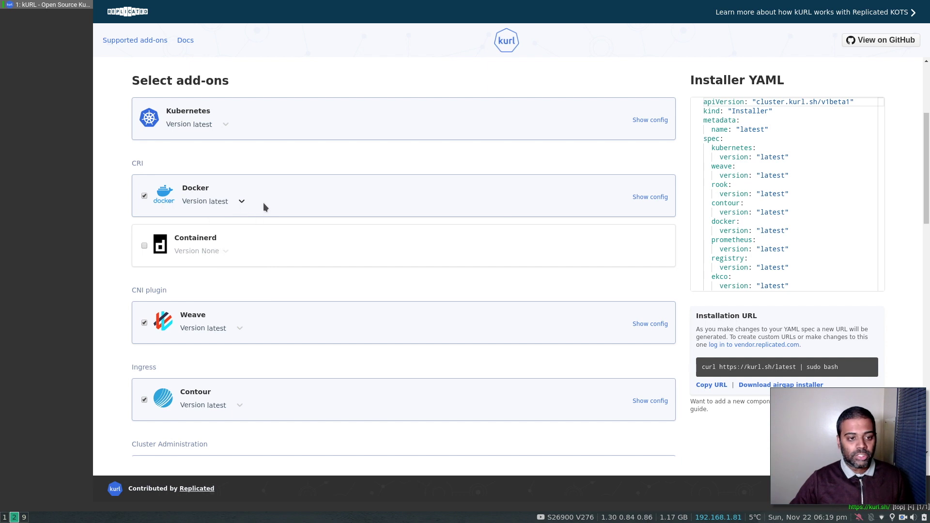
pyautogui.click(647, 198)
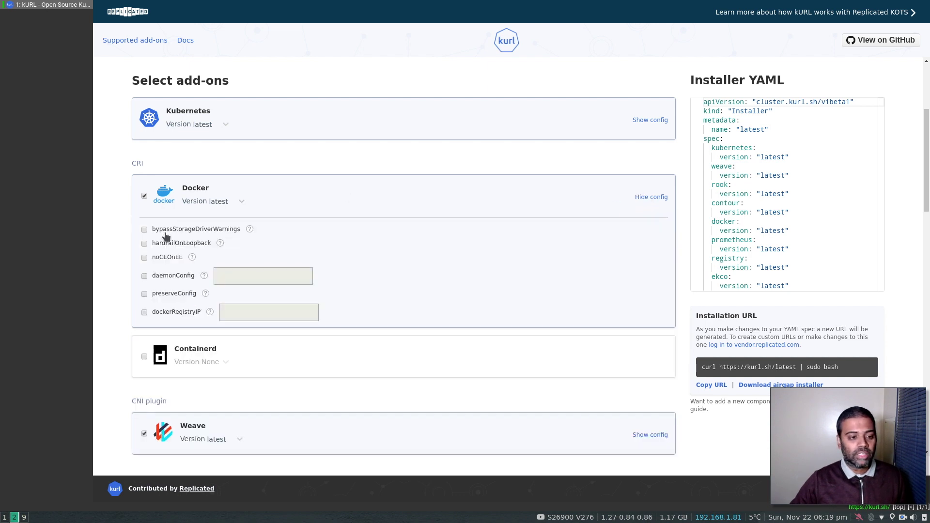
pyautogui.click(449, 194)
# Review the version list and configuration options of the Weave CNI plugin, then collapse them
pyautogui.scroll(-3, 156, 211)
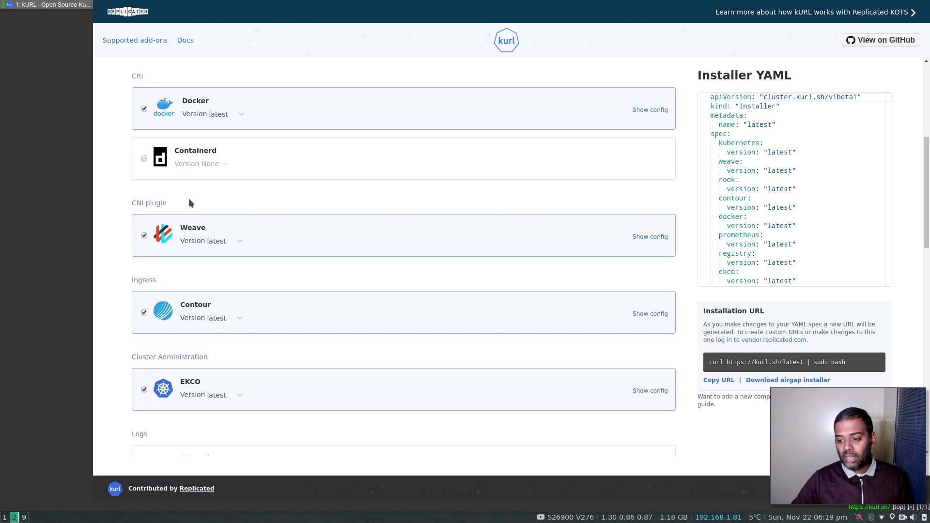
pyautogui.click(239, 240)
pyautogui.click(240, 241)
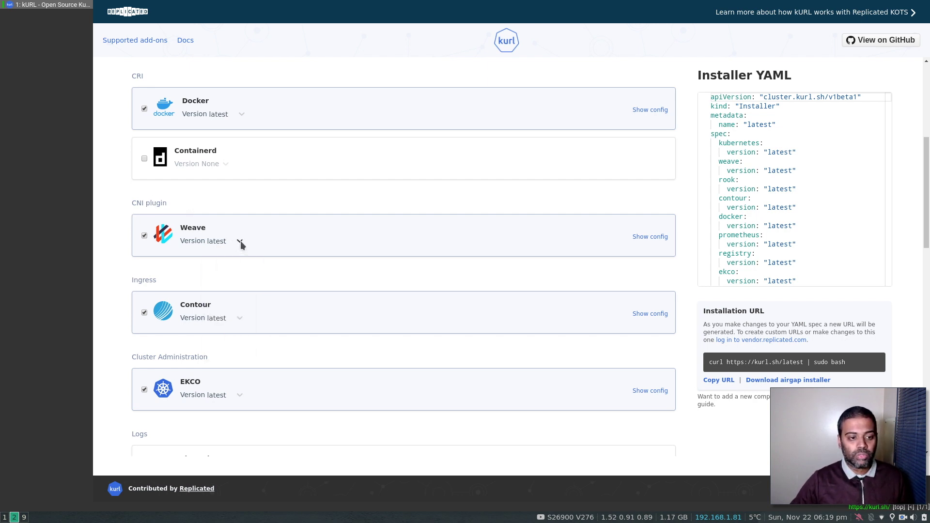
pyautogui.click(651, 235)
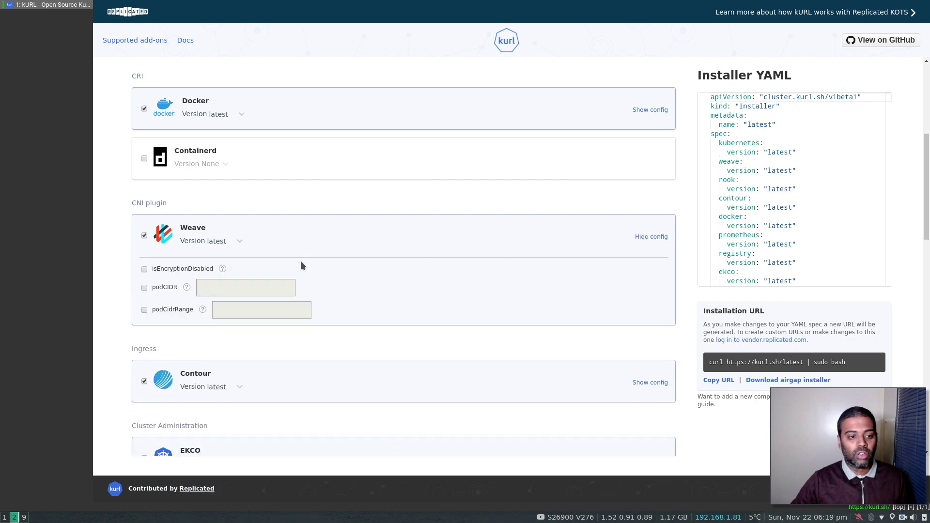
pyautogui.click(654, 237)
# Add the Fluentd logging add-on to the installer and remove it again
pyautogui.scroll(-2, 127, 198)
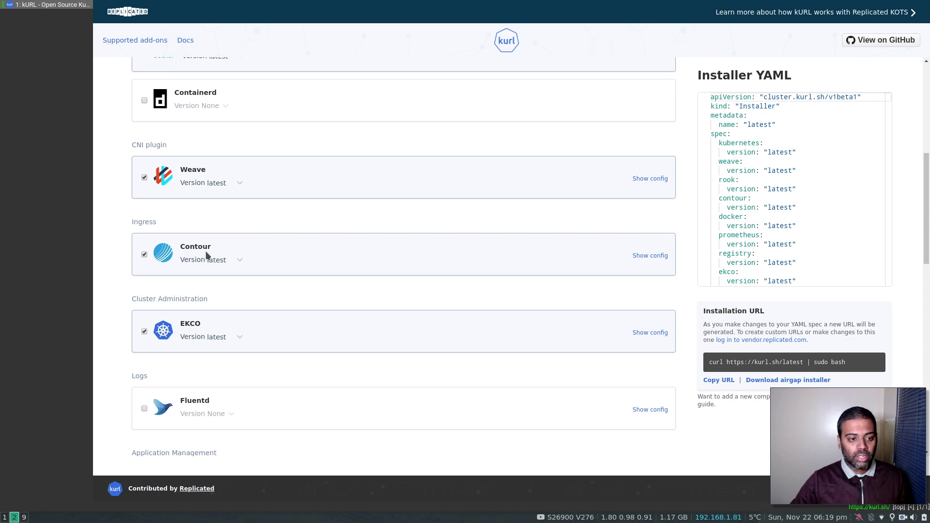
pyautogui.scroll(-3, 130, 225)
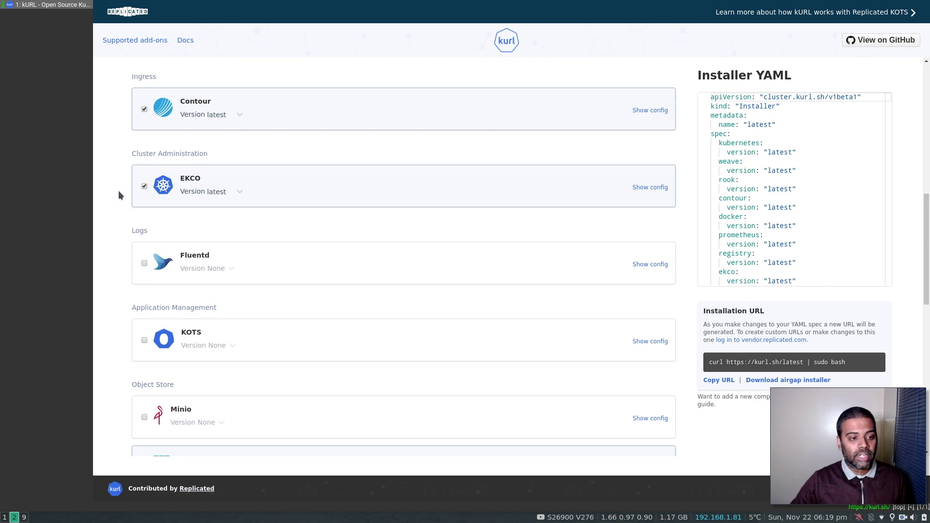
pyautogui.scroll(-1, 122, 199)
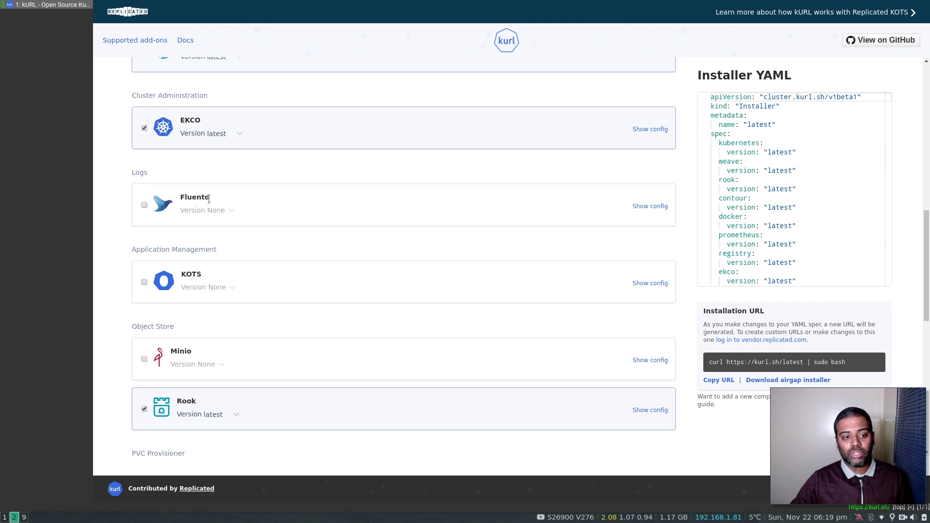
pyautogui.click(144, 206)
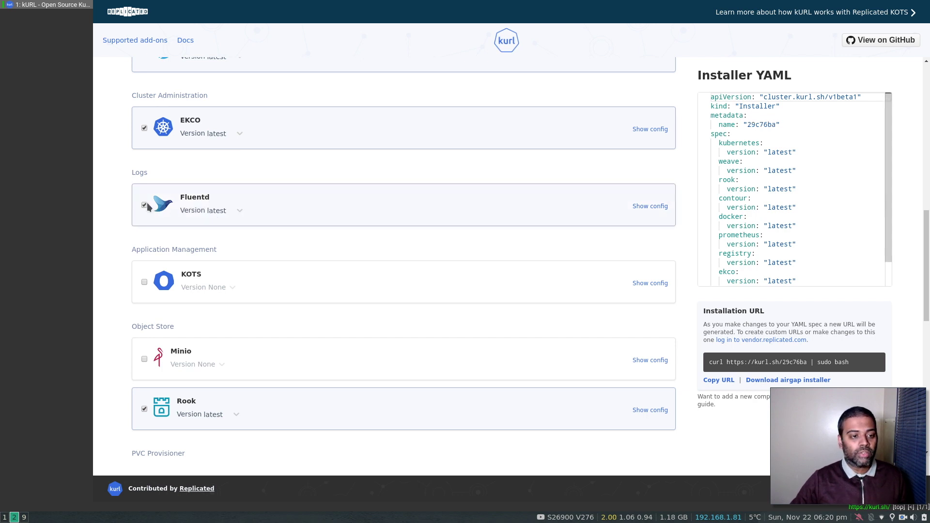
pyautogui.click(144, 205)
pyautogui.scroll(2, 201, 152)
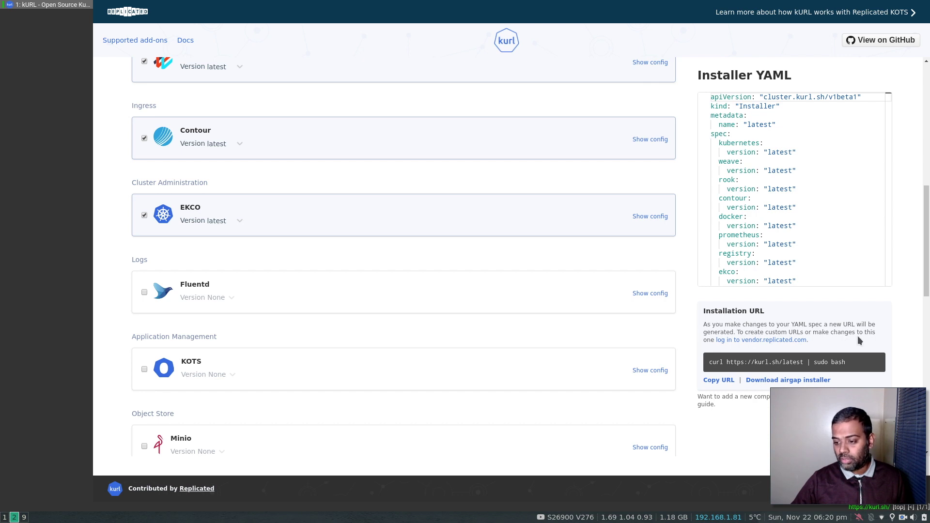
# Add Fluentd to the installer again, and toggle the KOTS add-on on and back off
pyautogui.click(145, 293)
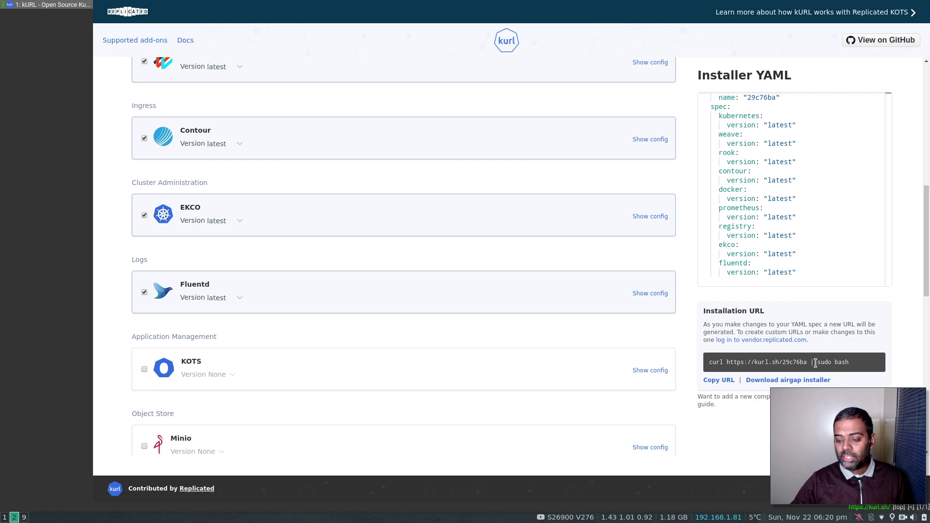
pyautogui.scroll(-3, 271, 284)
pyautogui.click(145, 282)
pyautogui.click(144, 282)
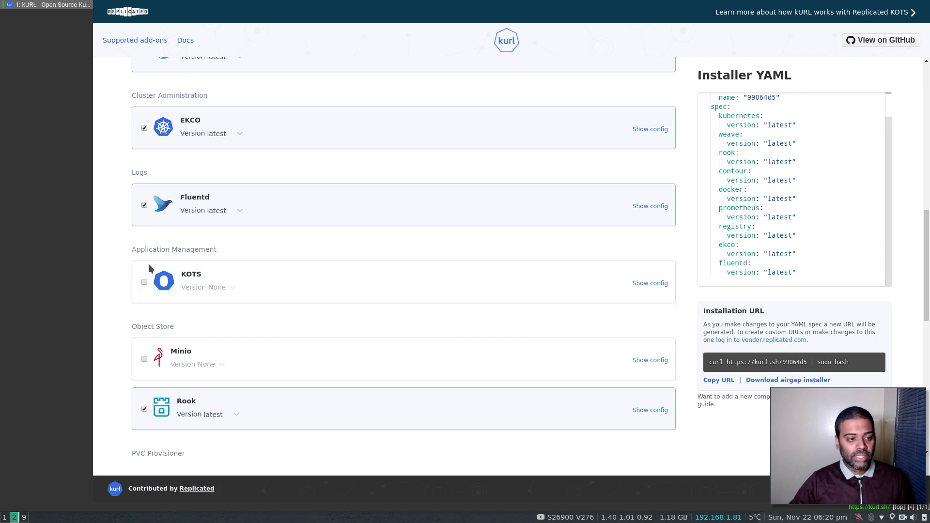
pyautogui.click(145, 206)
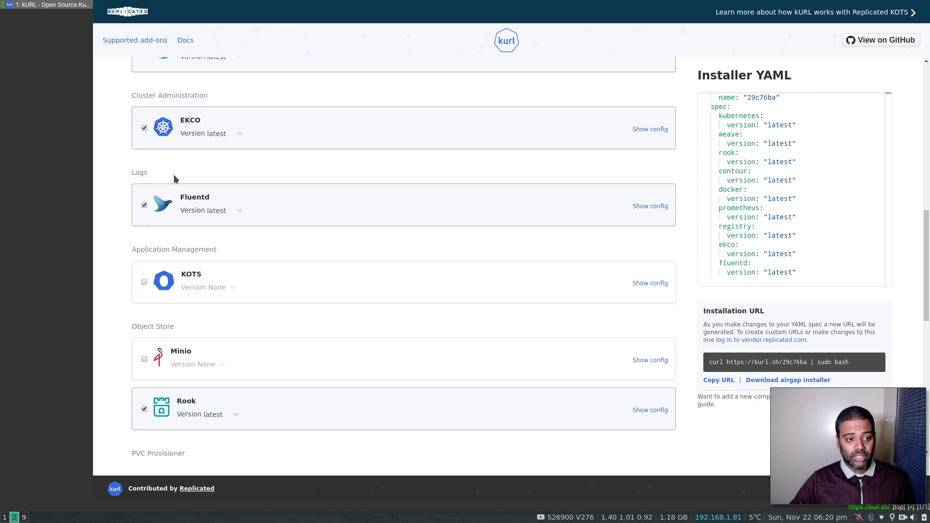
# Review Fluentd's versions and configuration options, then remove Fluentd from the installer and collapse its configuration
pyautogui.click(240, 212)
pyautogui.click(241, 214)
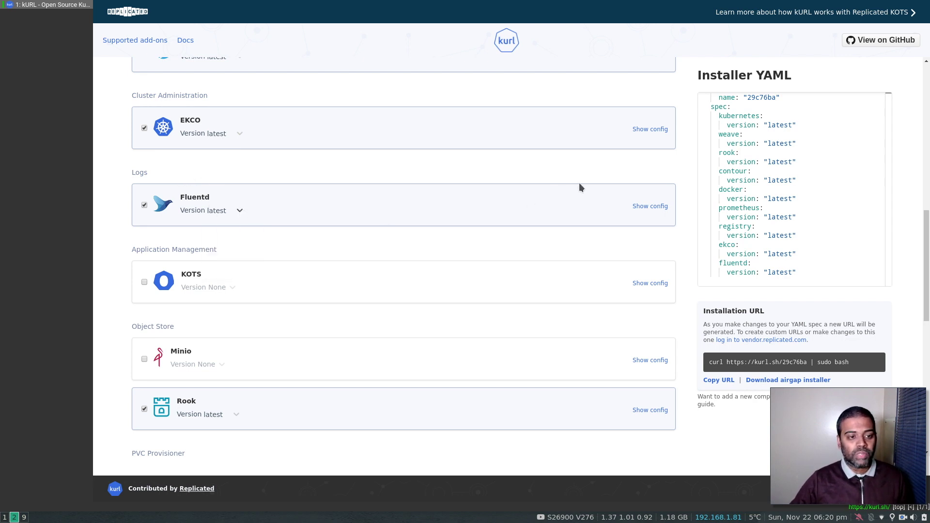
pyautogui.click(650, 207)
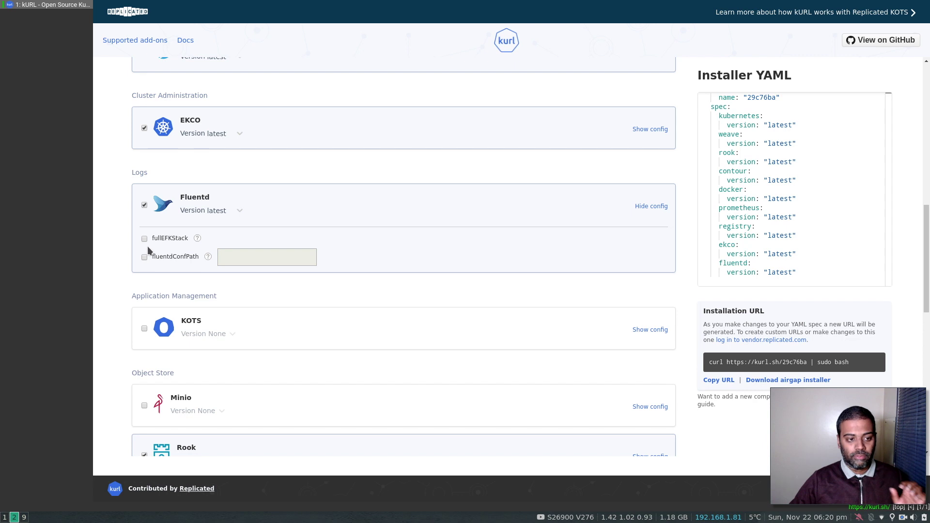
pyautogui.click(145, 205)
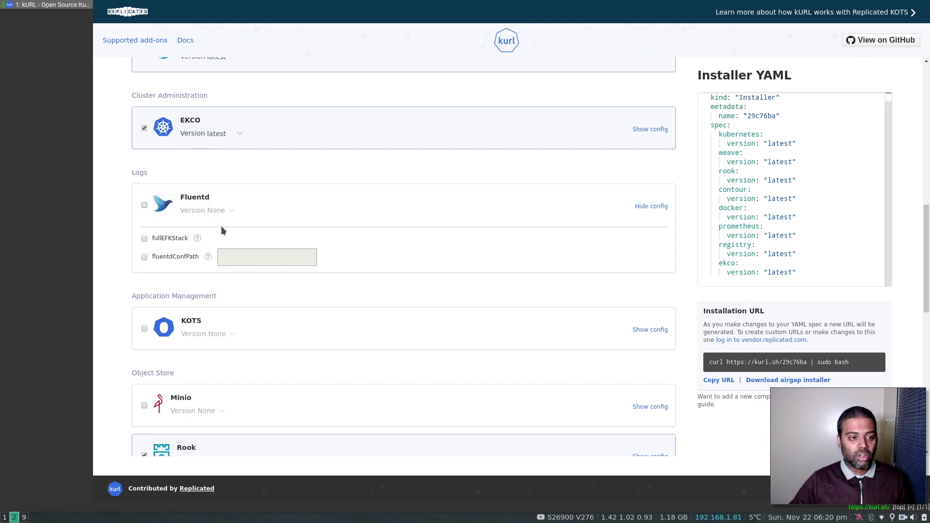
pyautogui.click(650, 207)
# Remove the Rook object store add-on from the installer
pyautogui.scroll(-1, 122, 217)
pyautogui.scroll(-1, 123, 220)
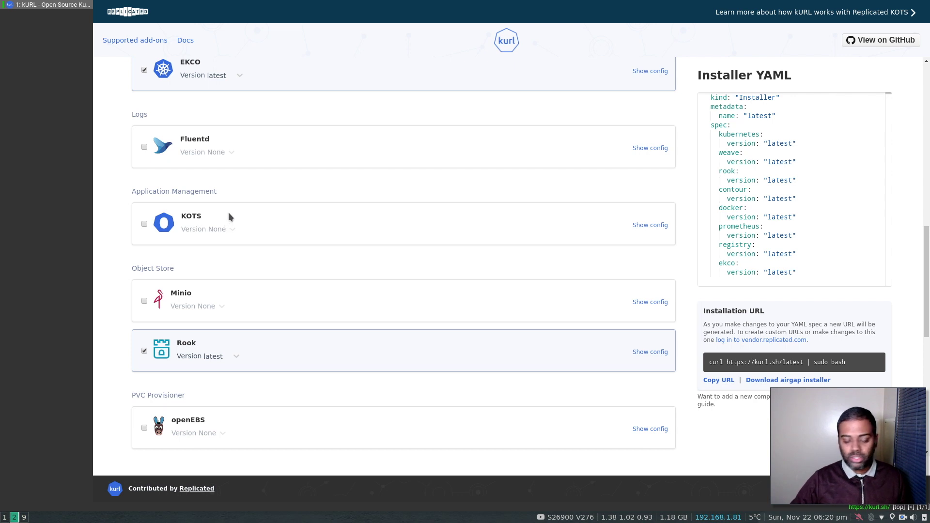
pyautogui.scroll(-2, 109, 241)
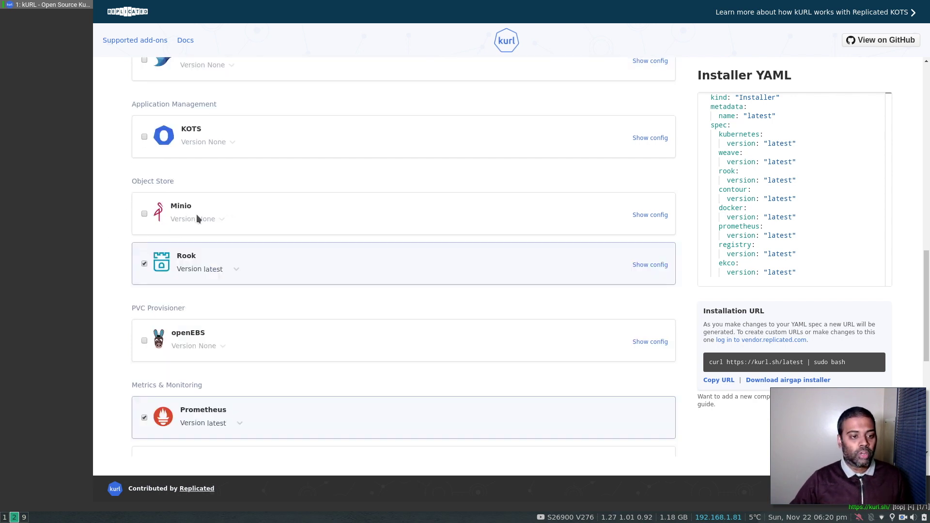
pyautogui.click(144, 264)
pyautogui.scroll(-1, 128, 260)
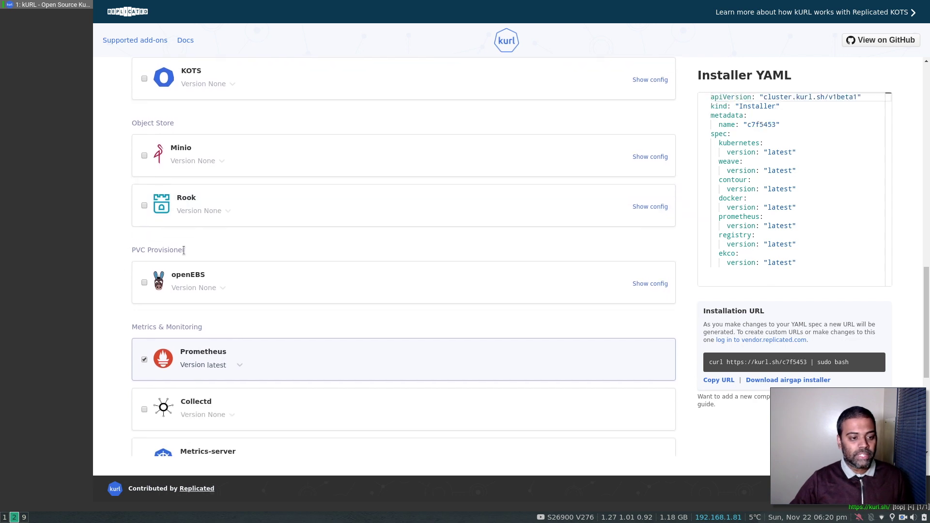
# Remove the Prometheus and Docker Registry add-ons from the installer
pyautogui.scroll(-3, 120, 271)
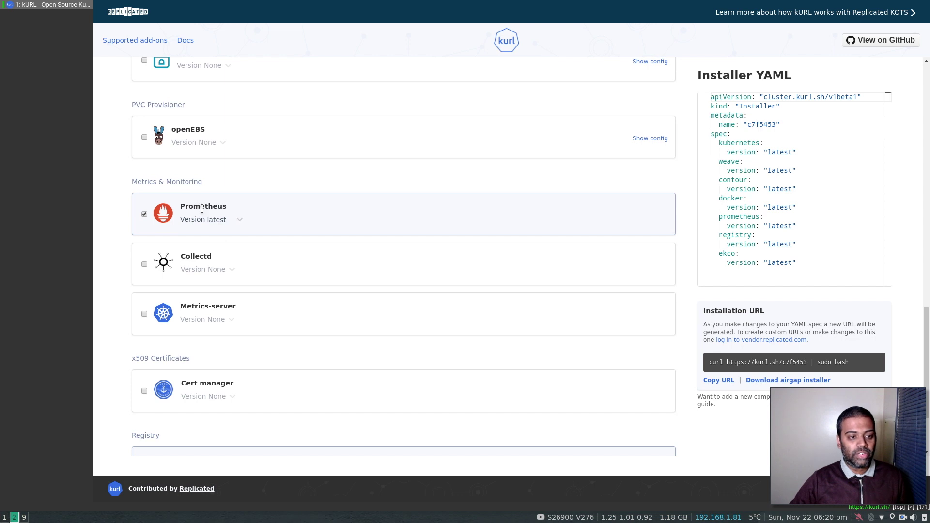
pyautogui.click(144, 214)
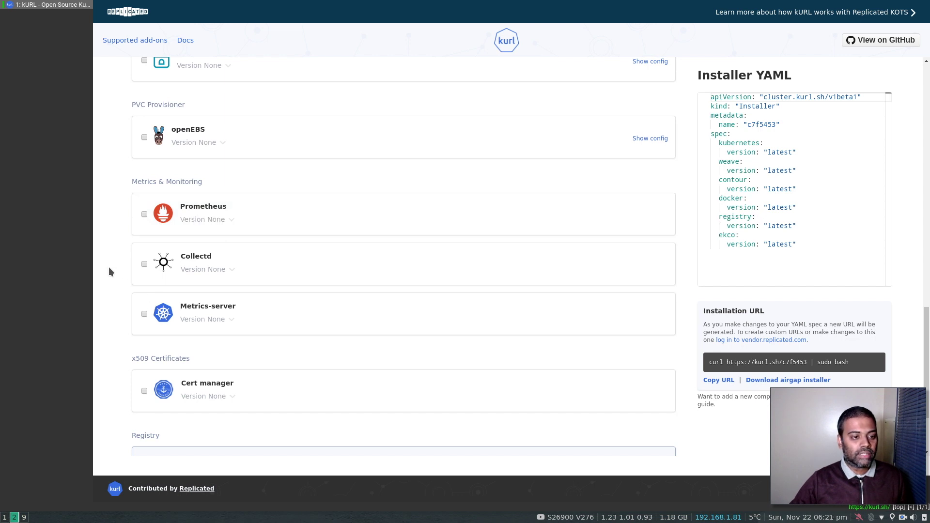
pyautogui.scroll(-3, 124, 250)
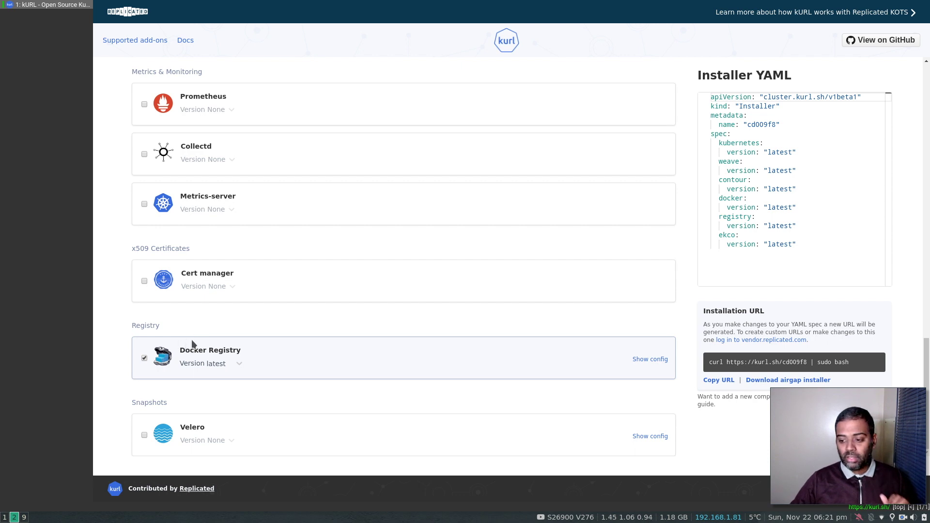
pyautogui.click(144, 358)
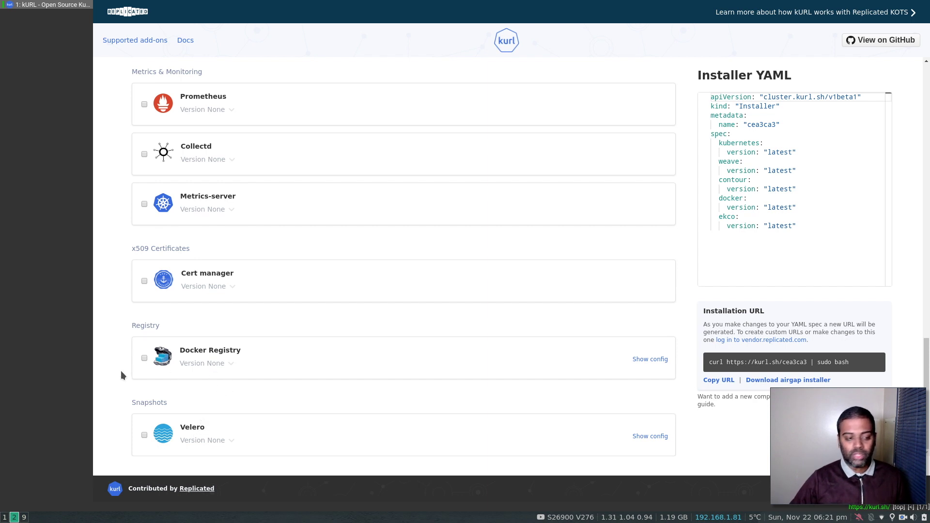
# Remove the Contour ingress and EKCO cluster administration add-ons from the installer
pyautogui.scroll(15, 157, 342)
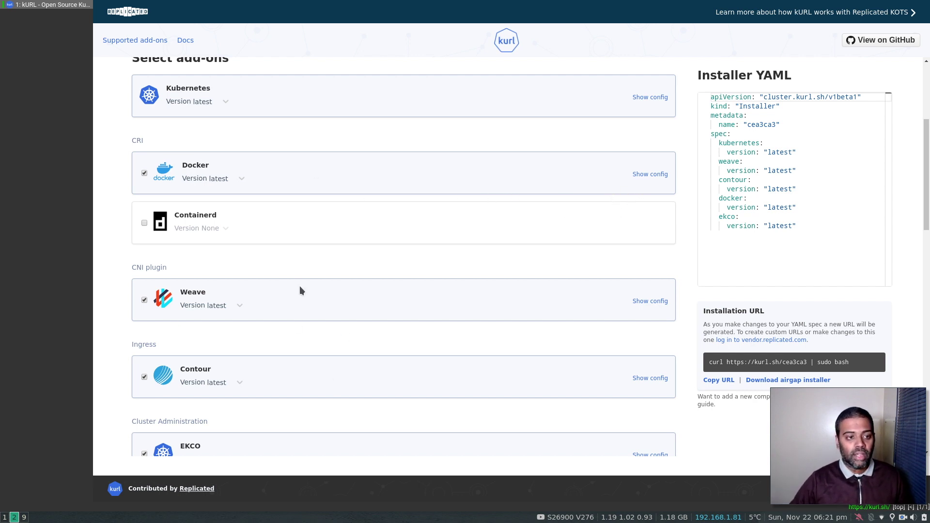
pyautogui.scroll(3, 220, 289)
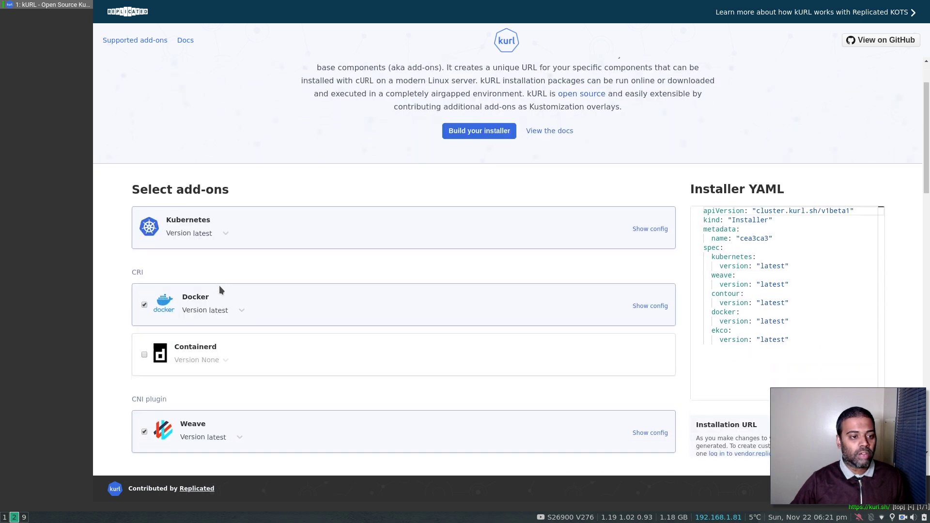
pyautogui.scroll(-1, 219, 289)
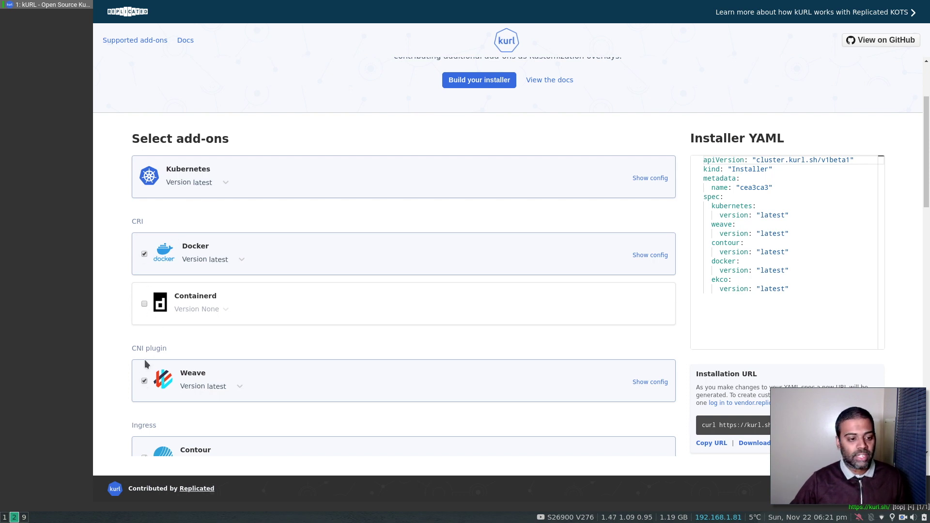
pyautogui.scroll(-3, 125, 313)
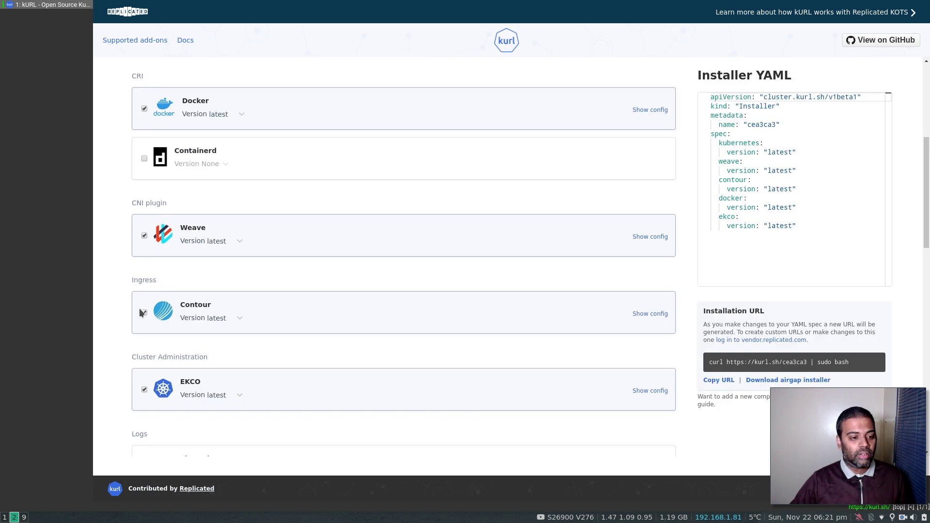
pyautogui.click(144, 312)
pyautogui.scroll(-2, 142, 308)
pyautogui.click(144, 301)
pyautogui.scroll(-4, 125, 326)
pyautogui.scroll(-10, 123, 327)
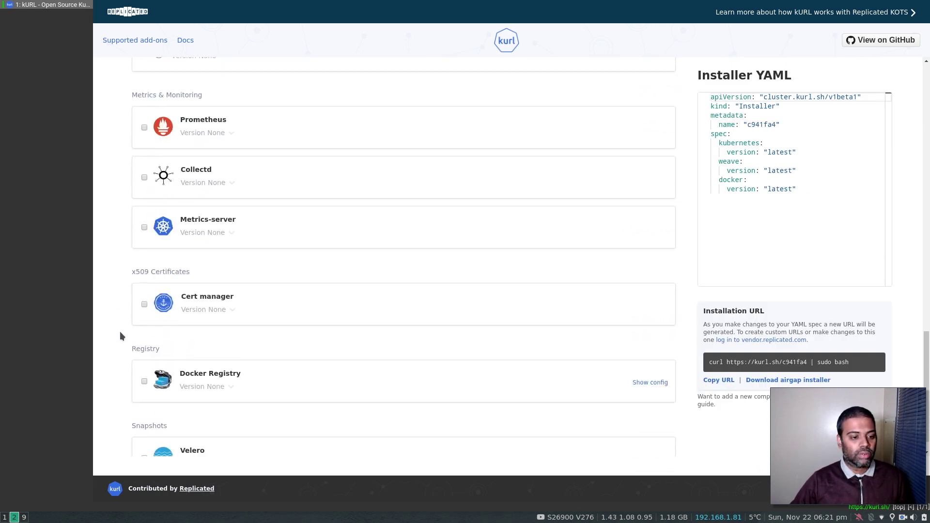
# Review the remaining add-ons in the installer YAML and highlight the generated curl install command
pyautogui.scroll(10, 118, 324)
pyautogui.scroll(10, 121, 325)
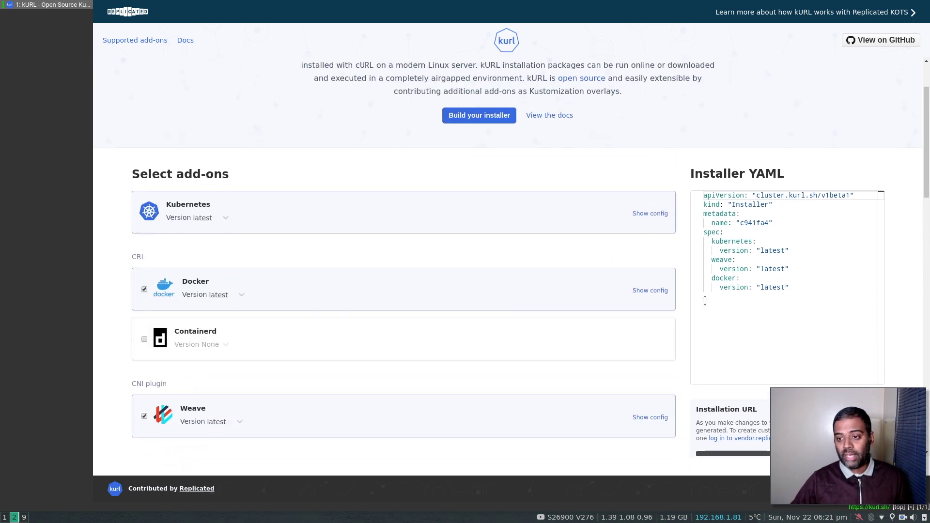
pyautogui.scroll(-3, 702, 295)
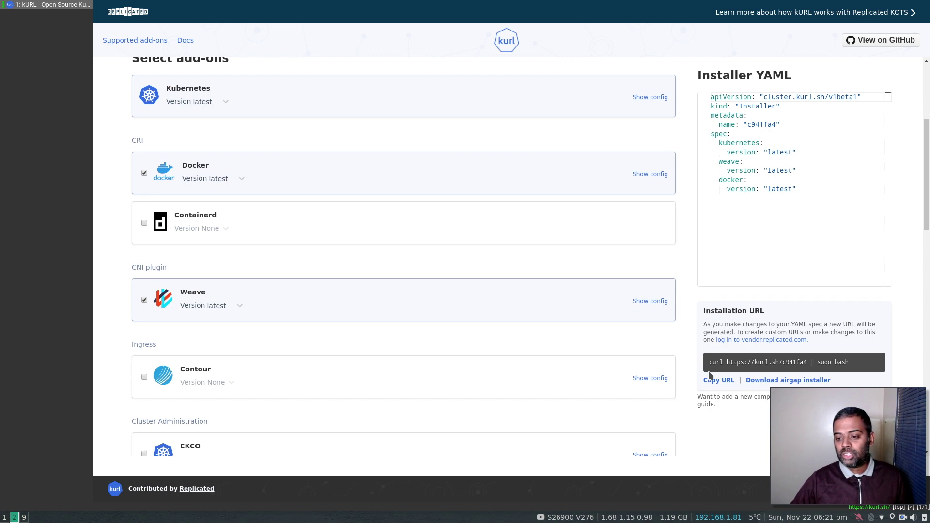
pyautogui.moveTo(708, 362); pyautogui.dragTo(853, 370)
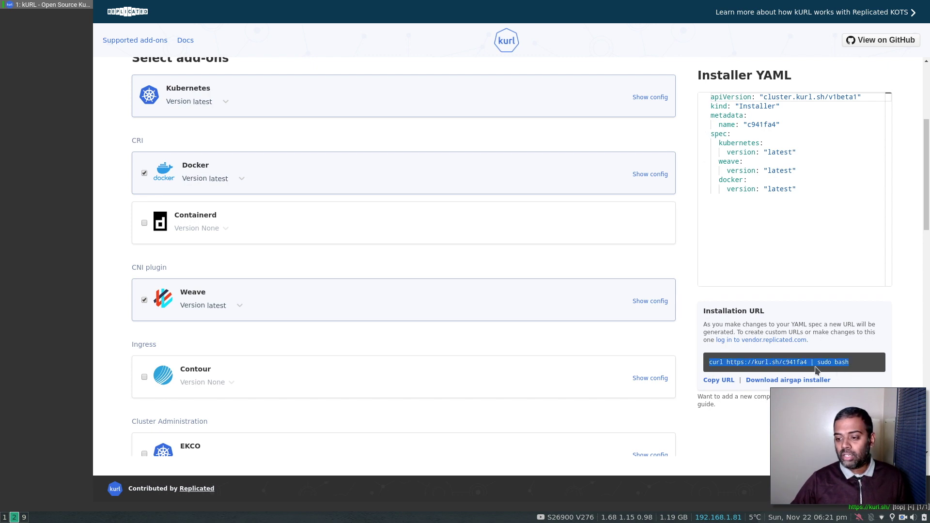
# Switch to the terminal and clone the justmeandopensource/vagrant repository from GitHub with gcl
pyautogui.press('super+1')
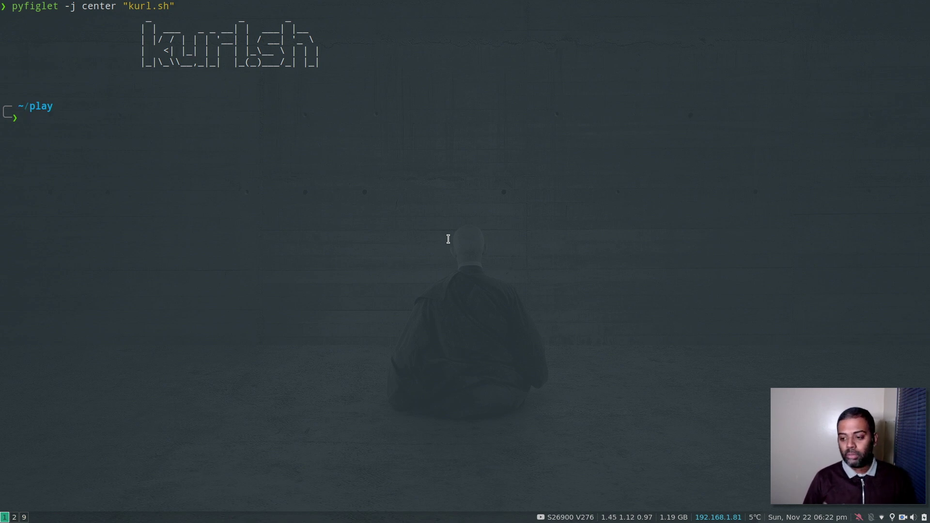
pyautogui.write('gcl')
pyautogui.press('Right')
pyautogui.press('Return')
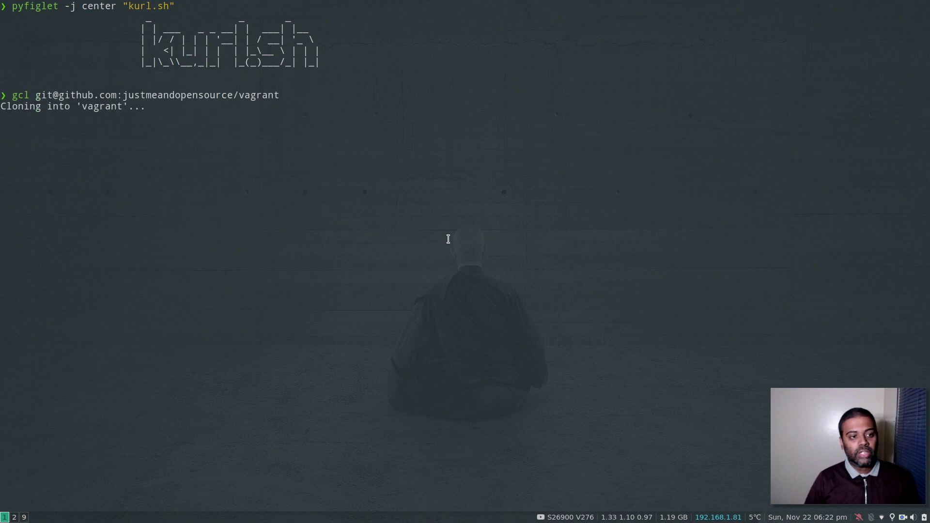
# Change into the vagrant/vagrantfiles/ubuntu20 directory and list its files
pyautogui.write('cd vagrant/vagrantfiles/ubuntu20')
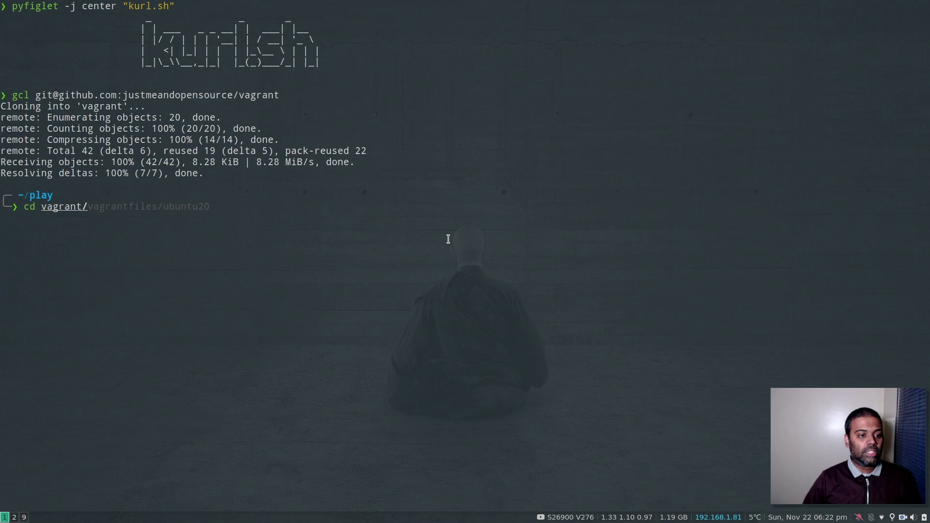
pyautogui.press('Right')
pyautogui.press('Return')
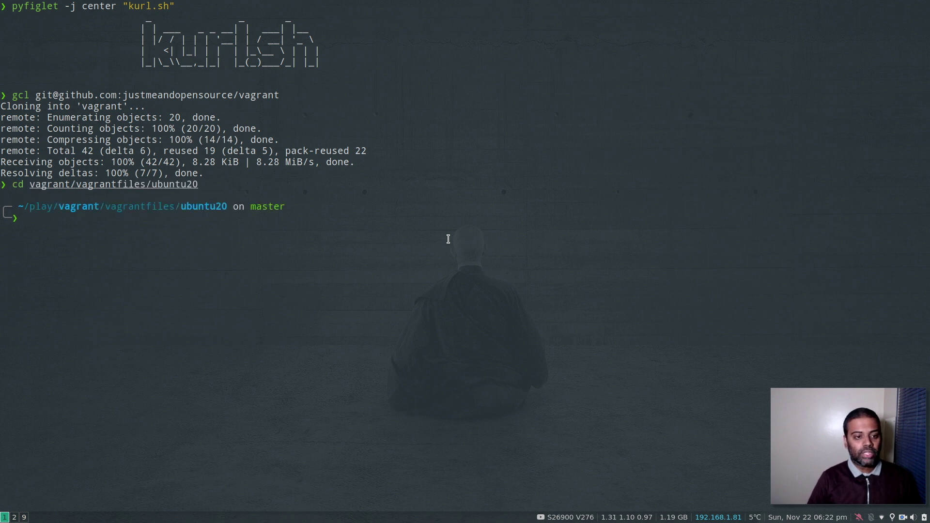
pyautogui.write('ls')
pyautogui.press('Return')
# Open the Vagrantfile in vi and set NodeCount to 2
pyautogui.write('v')
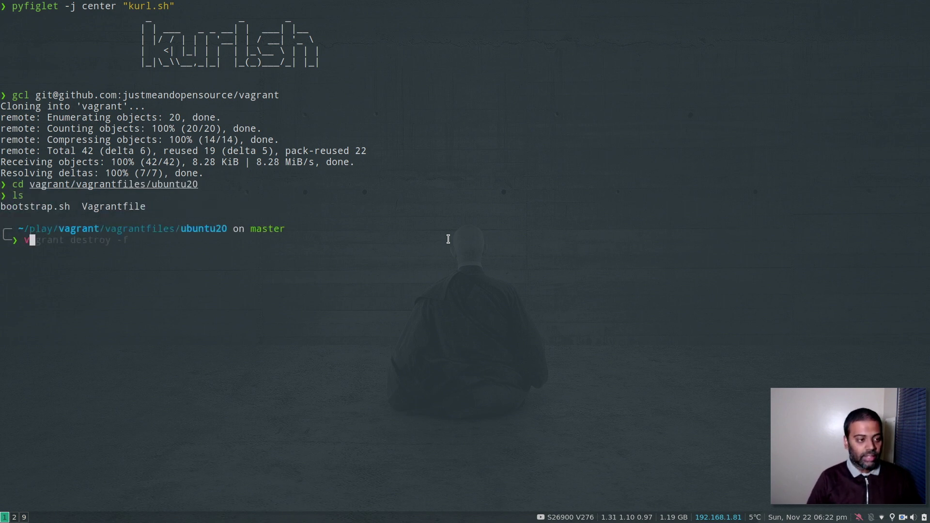
pyautogui.write('i')
pyautogui.press('Right')
pyautogui.press('Return')
pyautogui.press('j')
pyautogui.press('j')
pyautogui.press('j')
pyautogui.press('j')
pyautogui.press('j')
pyautogui.press('j')
pyautogui.press('j')
pyautogui.press('j')
pyautogui.press('j')
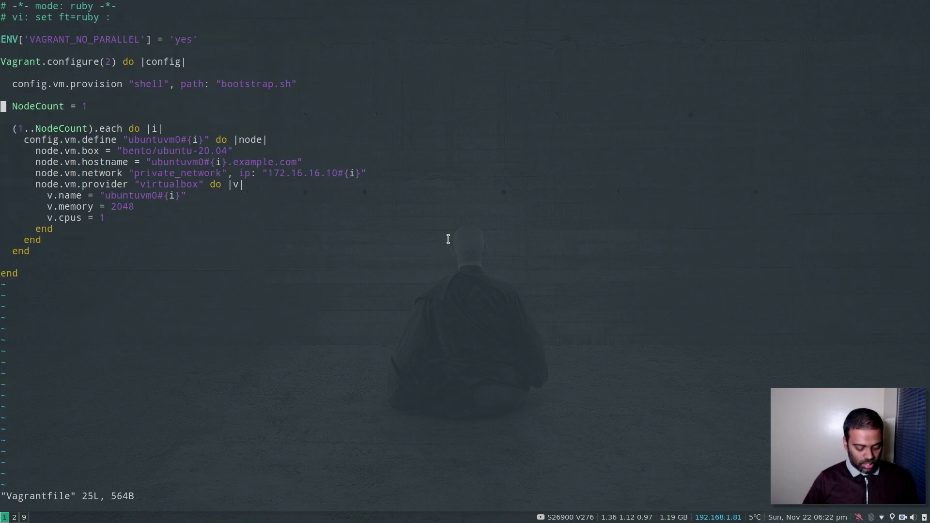
pyautogui.press('A')
pyautogui.press('BackSpace')
pyautogui.write('2')
# Set v.cpus to 2 in the VirtualBox provider block of the Vagrantfile
pyautogui.press('Down')
pyautogui.press('Down')
pyautogui.press('Down')
pyautogui.press('Down')
pyautogui.press('Down')
pyautogui.press('Down')
pyautogui.press('Down')
pyautogui.press('Down')
pyautogui.press('Down')
pyautogui.press('Down')
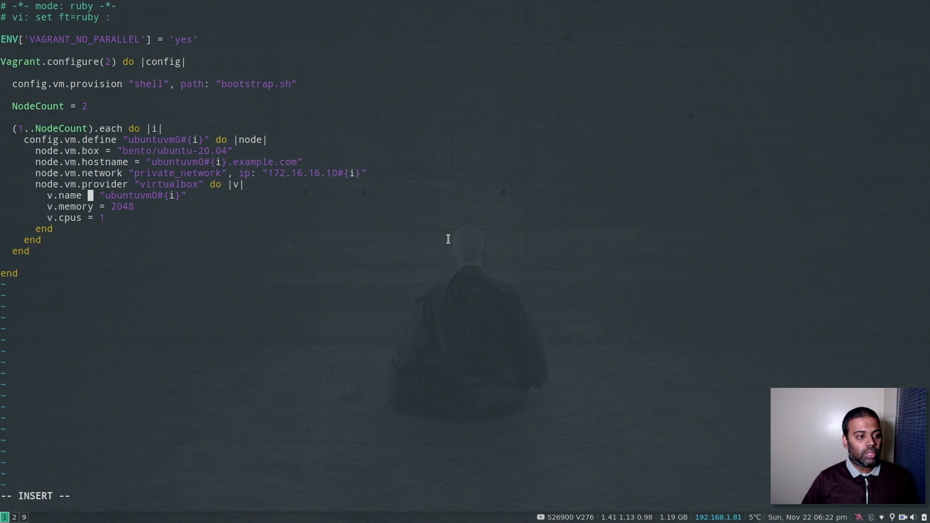
pyautogui.press('Right')
pyautogui.press('Right')
pyautogui.press('Right')
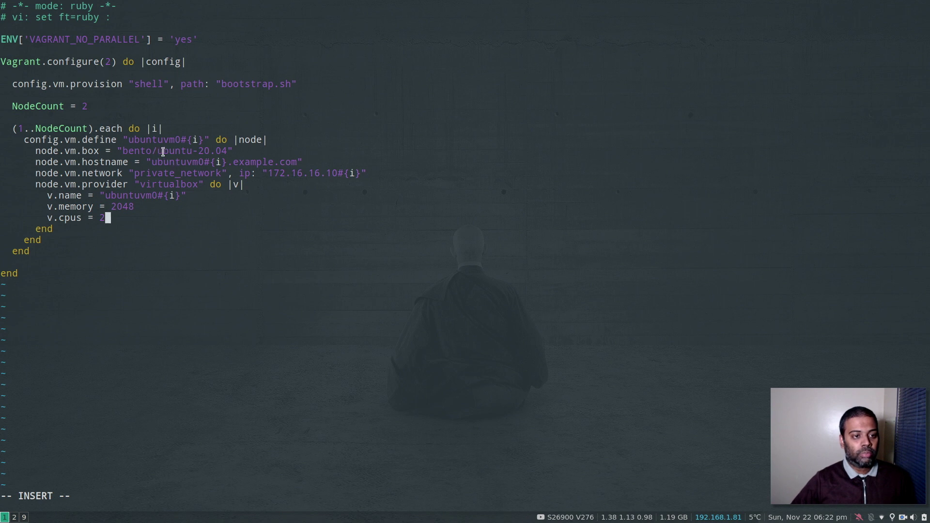
# Highlight the bento/ubuntu-20.04 box value, and save the Vagrantfile and quit vi
pyautogui.moveTo(163, 152); pyautogui.dragTo(234, 151)
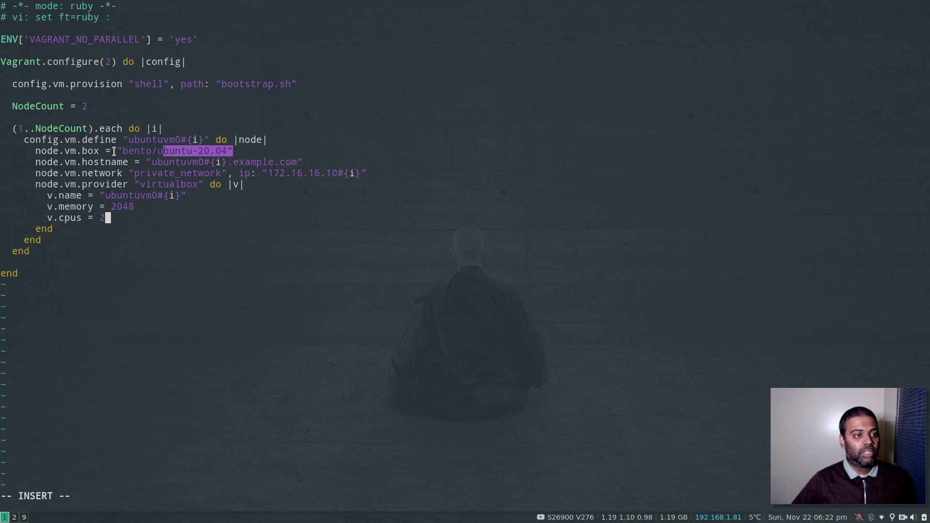
pyautogui.press('Escape')
pyautogui.write(':wq')
pyautogui.press('Return')
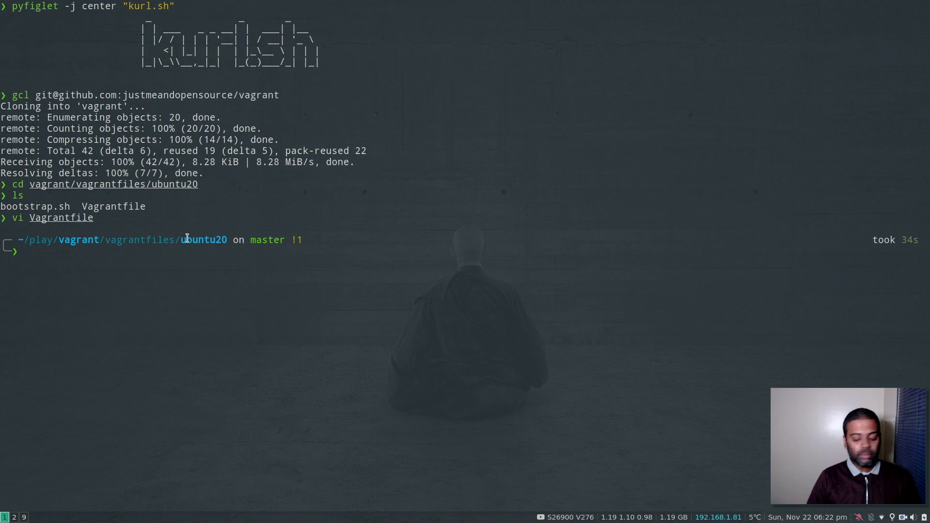
# Bring up the virtual machines with vagrant up and log in to ubuntuvm01 with vagrant ssh, starting with a cleared screen
pyautogui.write('vagrant up')
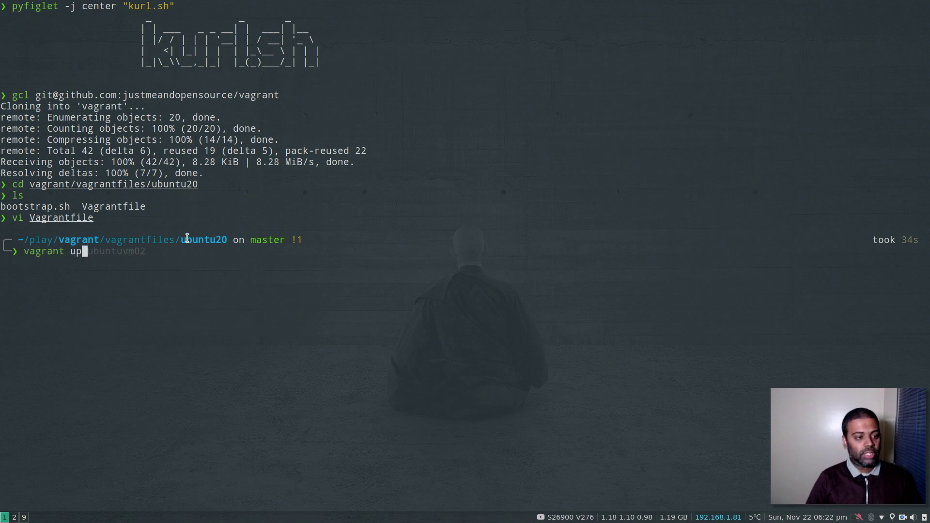
pyautogui.press('Return')
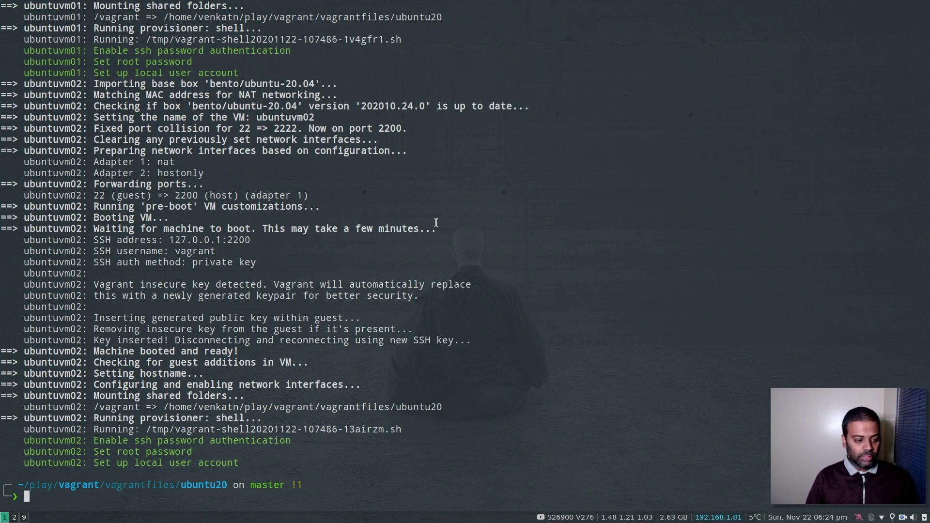
pyautogui.write('vagr')
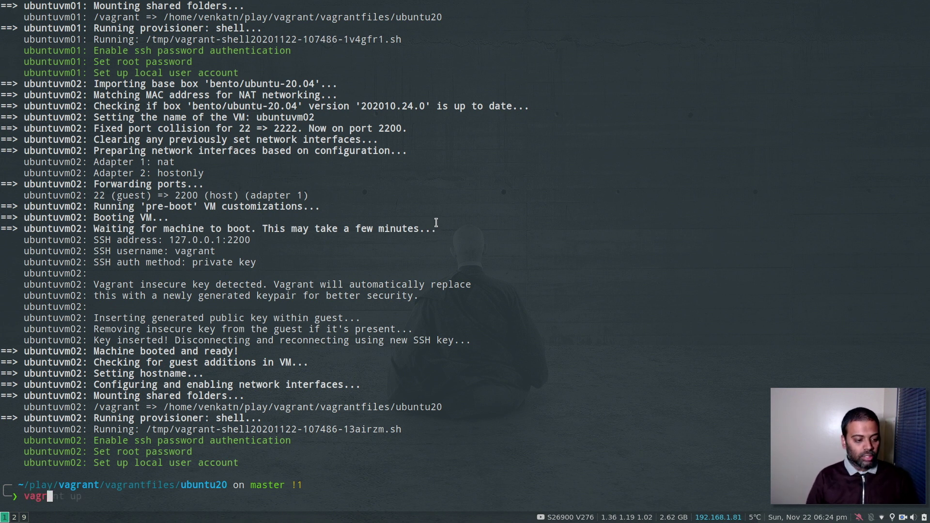
pyautogui.write('ant ssh u')
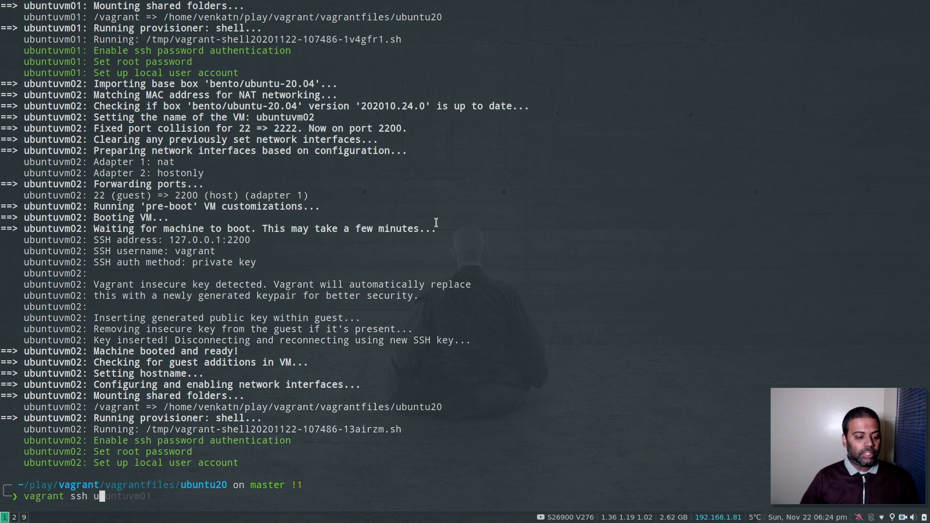
pyautogui.press('Right')
pyautogui.press('Return')
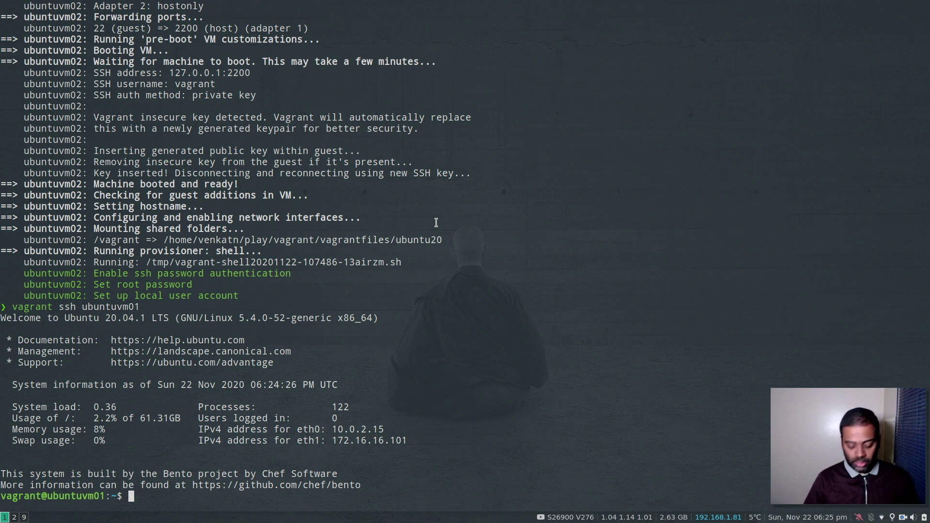
pyautogui.hotkey('ctrl', 'l')
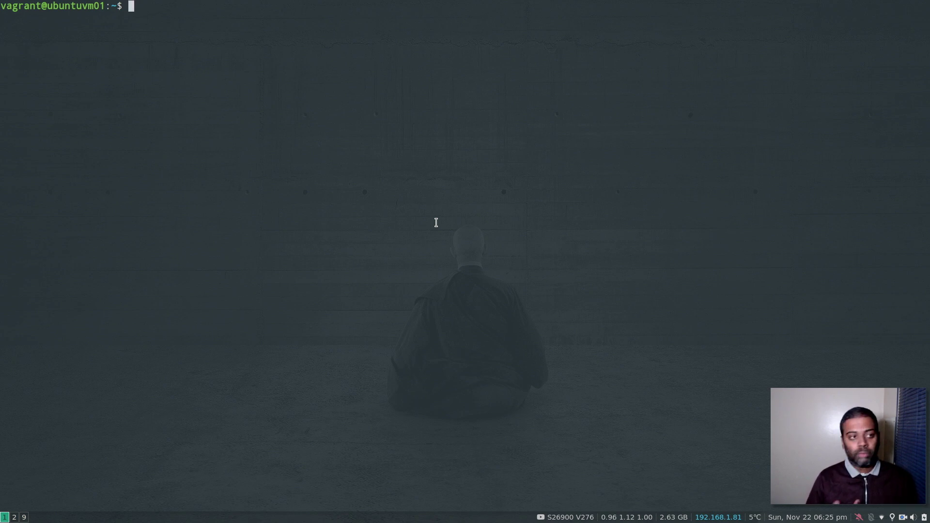
# Open a root shell on ubuntuvm01 with sudo su - and log out of it again
pyautogui.write('sudo su -')
pyautogui.press('Return')
pyautogui.hotkey('ctrl', 'd')
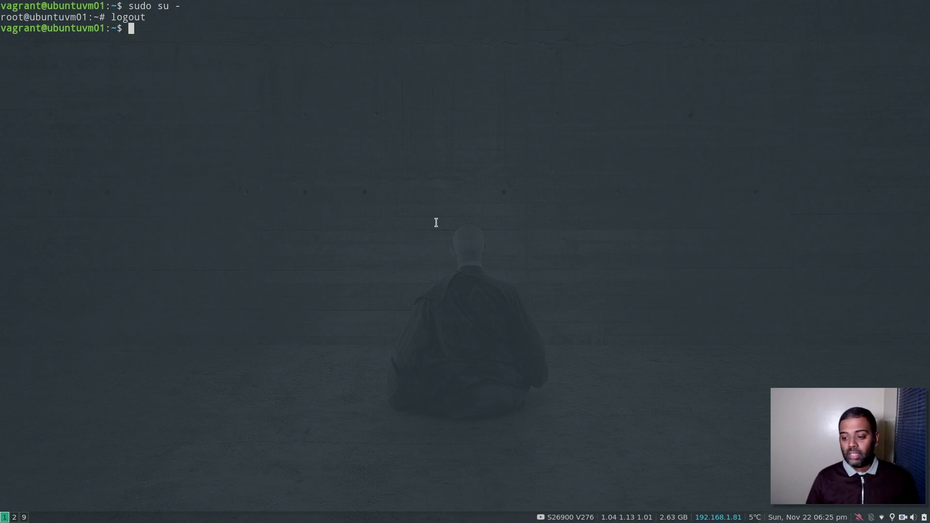
# Switch back to the kURL page in the browser and examine the parts of the generated install command
pyautogui.press('super+2')
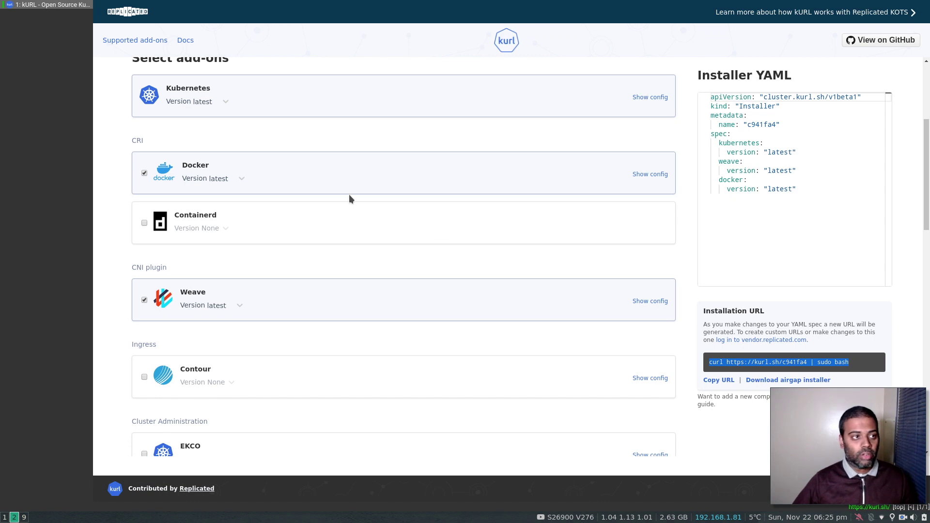
pyautogui.moveTo(709, 363); pyautogui.dragTo(872, 372)
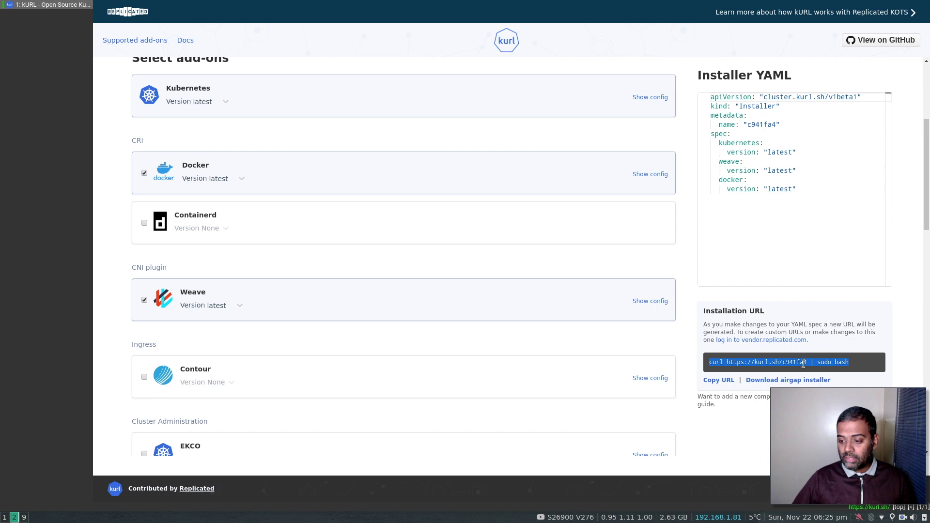
pyautogui.click(713, 363)
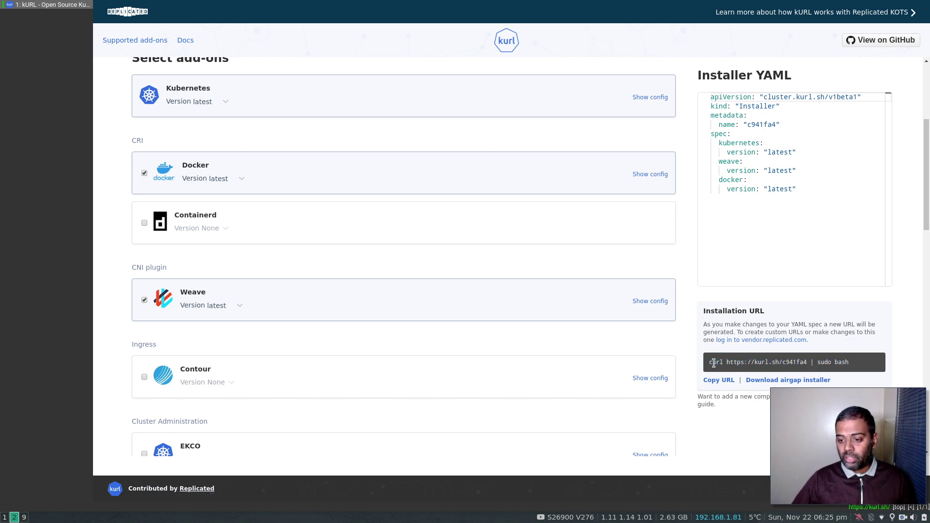
pyautogui.moveTo(739, 367); pyautogui.dragTo(838, 362)
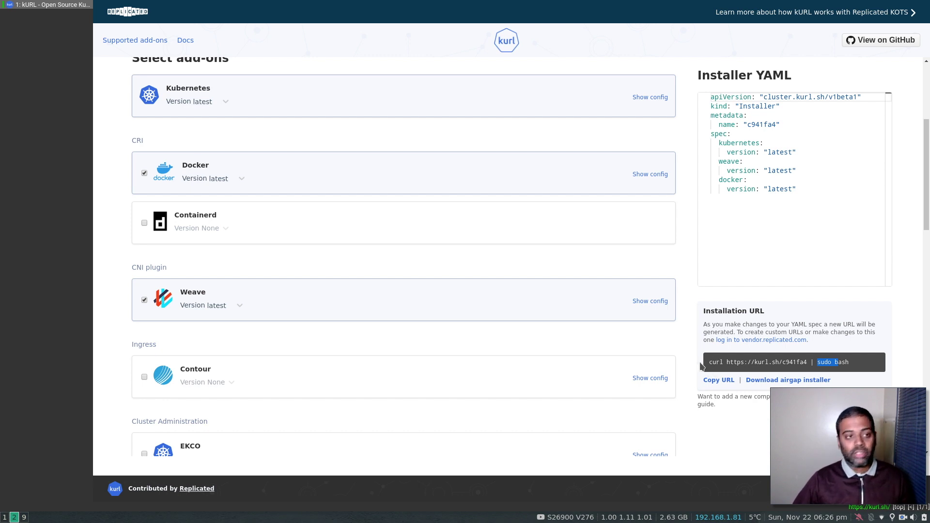
pyautogui.moveTo(708, 363)
pyautogui.mouseDown()
pyautogui.moveTo(853, 362)
pyautogui.moveTo(708, 364)
pyautogui.mouseUp()
pyautogui.click(822, 362)
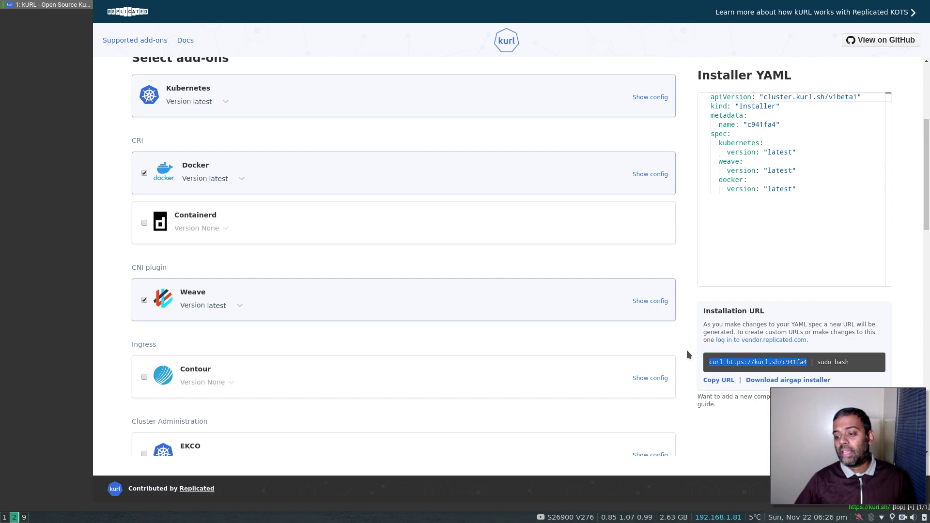
pyautogui.click(818, 363)
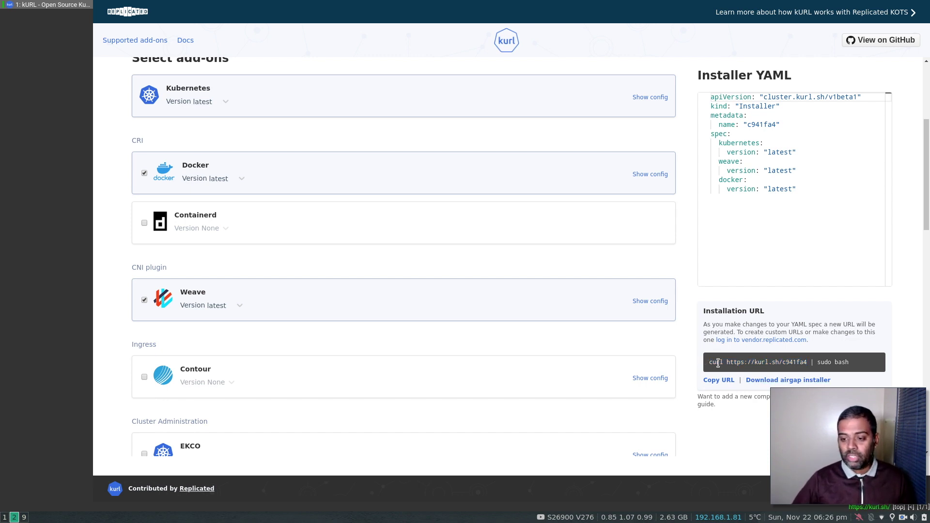
# Copy the complete curl install command from the kURL page and run it in the terminal on ubuntuvm01
pyautogui.moveTo(708, 362); pyautogui.dragTo(864, 359)
pyautogui.press('super+c')
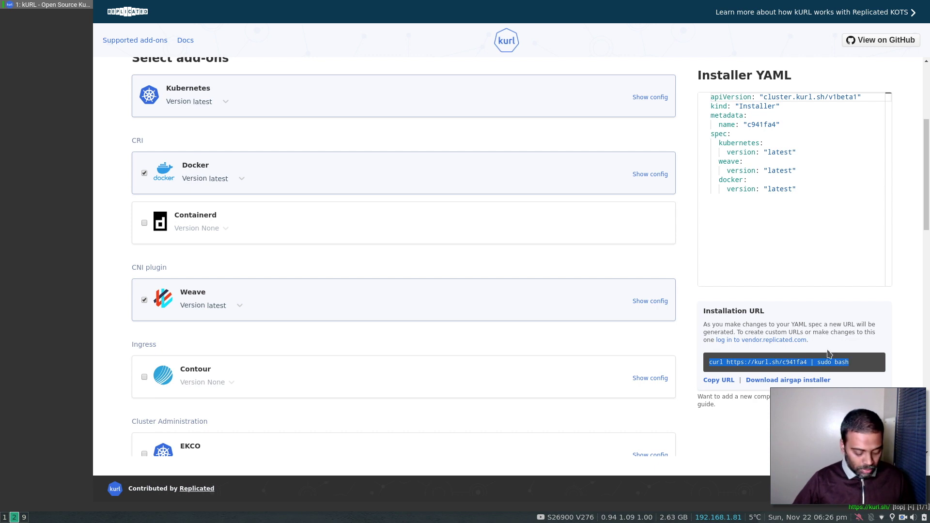
pyautogui.press('super+1')
pyautogui.middleClick(492, 216)
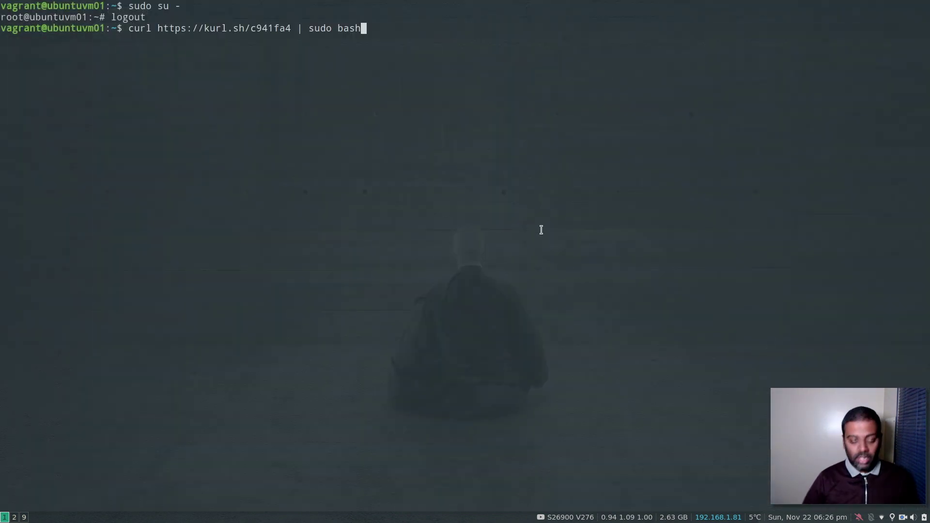
pyautogui.press('Return')
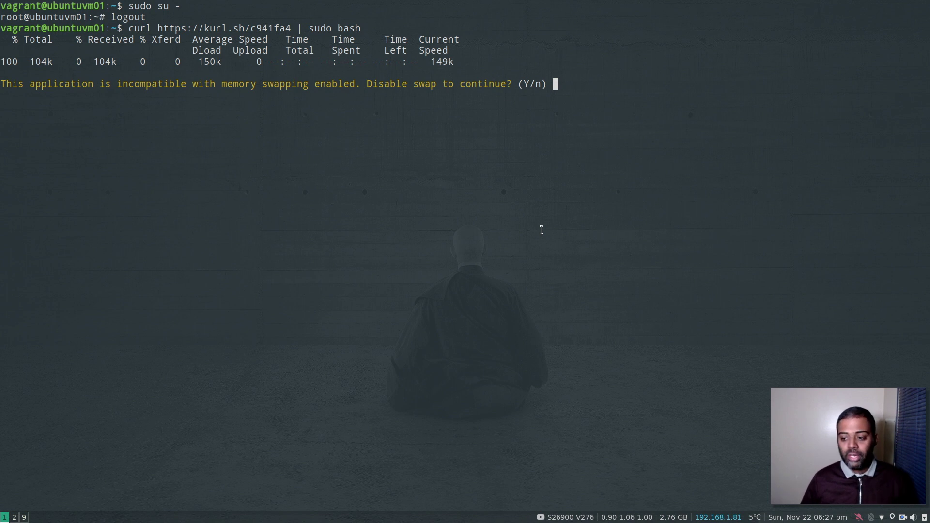
# Agree to disable swap and choose network interface 1 (eth1) for the installer on ubuntuvm01
pyautogui.press('Return')
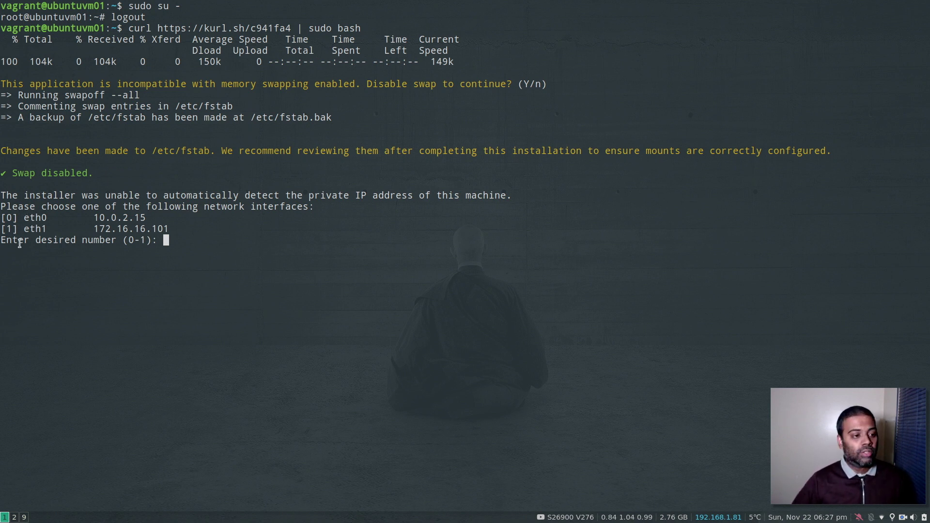
pyautogui.moveTo(167, 228); pyautogui.dragTo(6, 228)
pyautogui.click(221, 242)
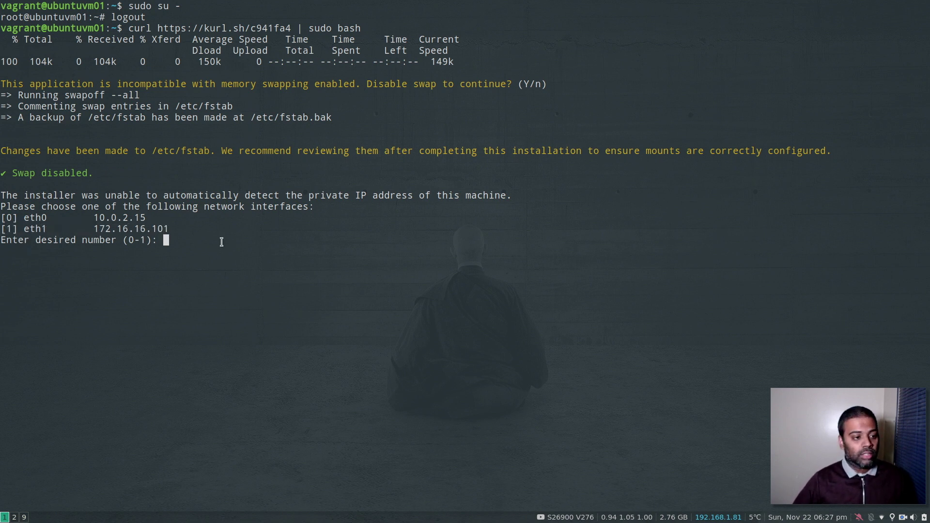
pyautogui.write('1')
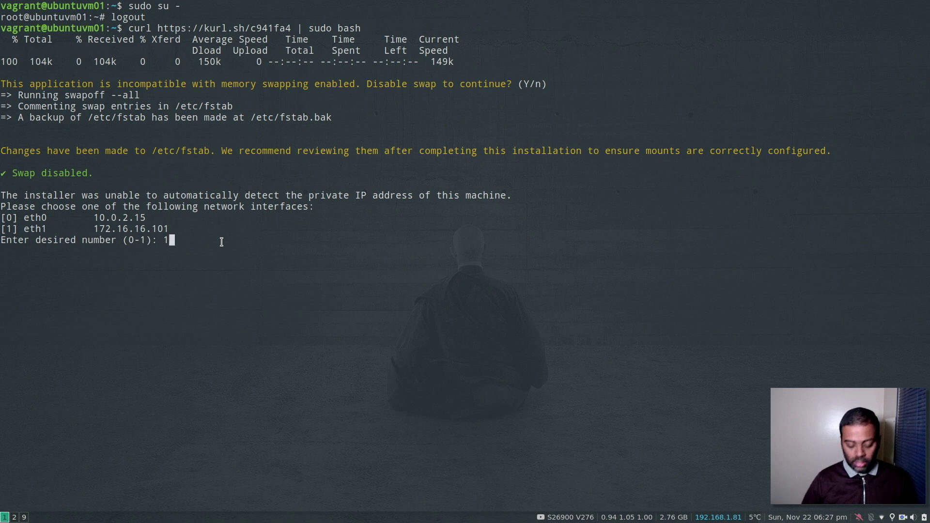
pyautogui.press('Return')
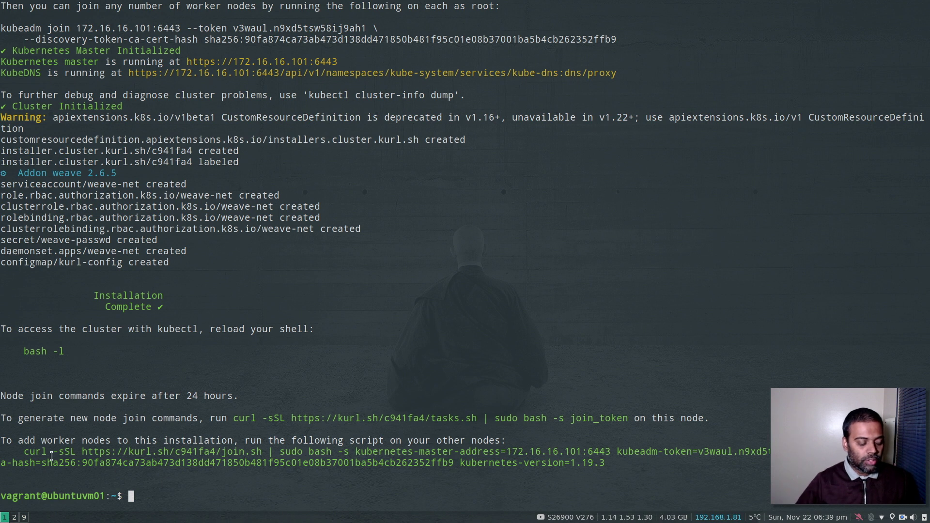
# Examine the node join and join_token commands in the installer output, and copy the full worker join command
pyautogui.moveTo(25, 452); pyautogui.dragTo(608, 458)
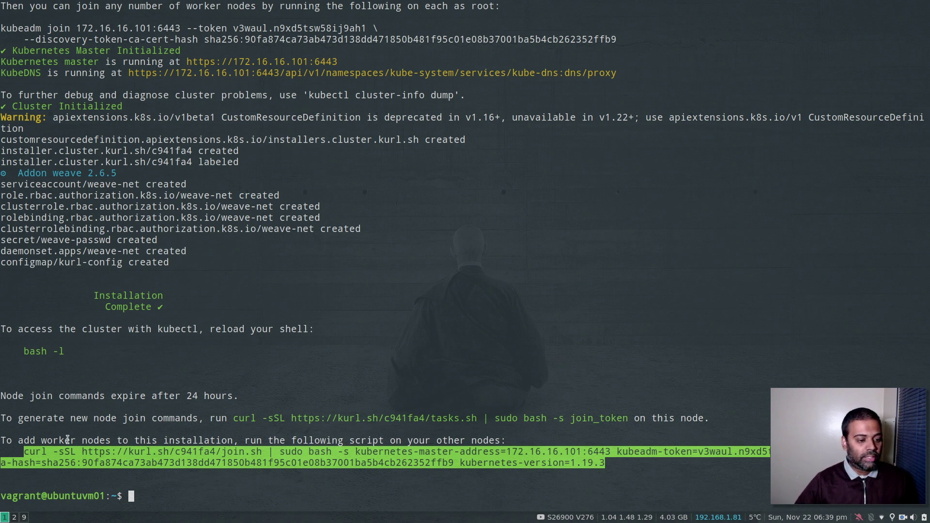
pyautogui.click(664, 435)
pyautogui.moveTo(697, 452); pyautogui.dragTo(717, 453)
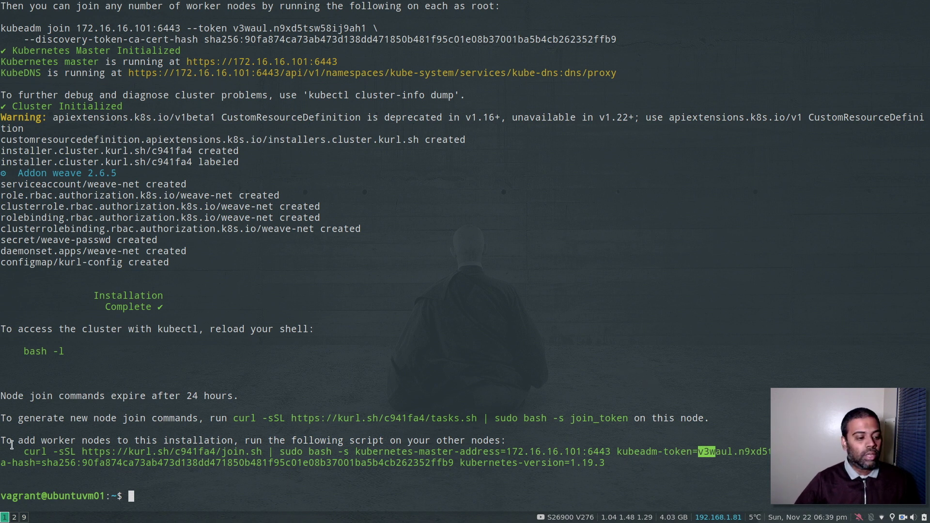
pyautogui.moveTo(24, 452); pyautogui.dragTo(606, 466)
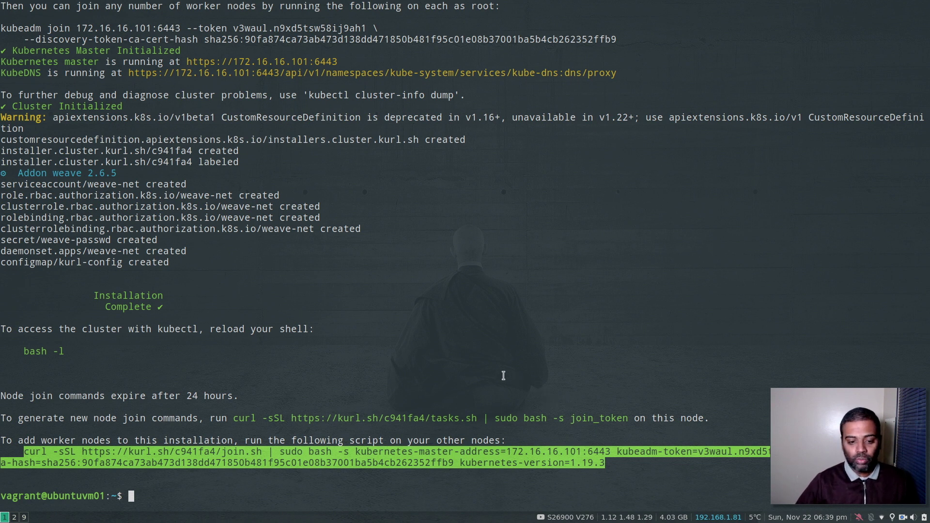
pyautogui.moveTo(8, 418); pyautogui.dragTo(4, 418)
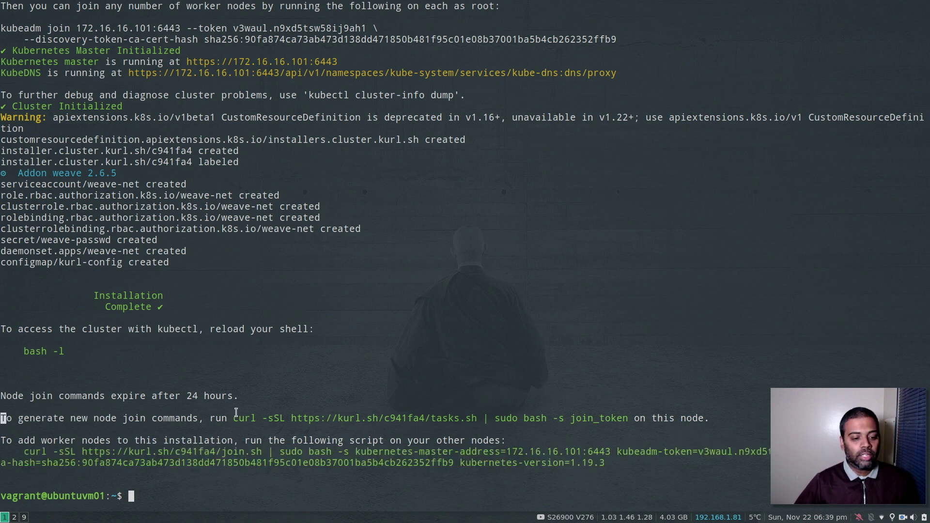
pyautogui.moveTo(232, 418); pyautogui.dragTo(628, 418)
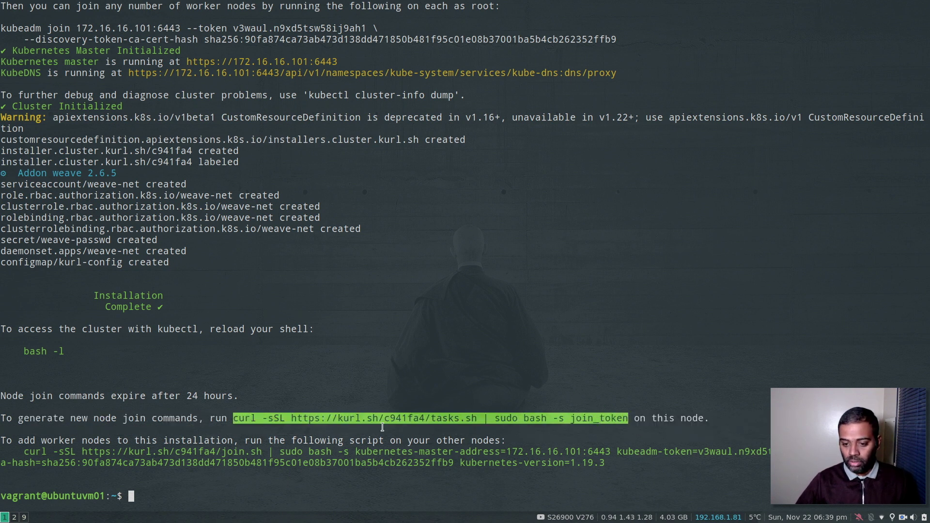
pyautogui.moveTo(23, 451); pyautogui.dragTo(608, 463)
pyautogui.press('super+c')
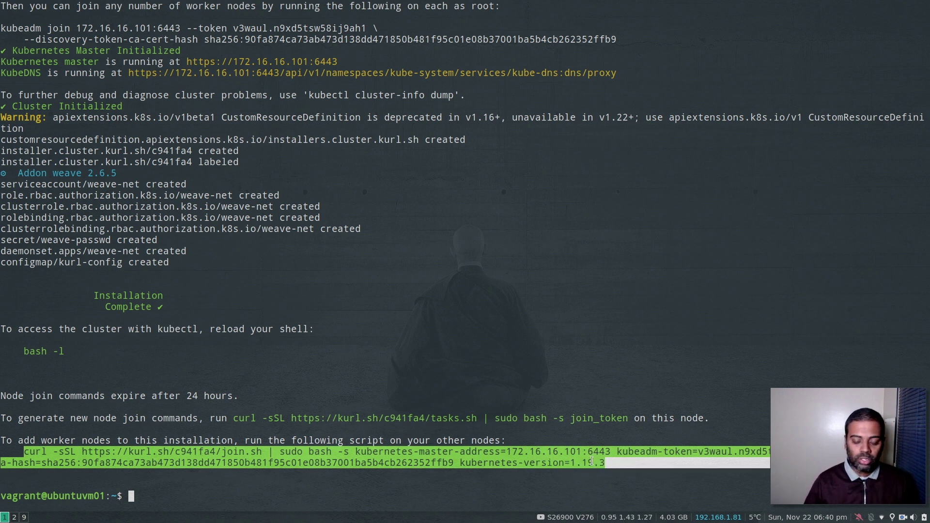
# Open a second terminal and change to the play/vagrant/vagrantfiles/ubuntu20 directory
pyautogui.press('super+Return')
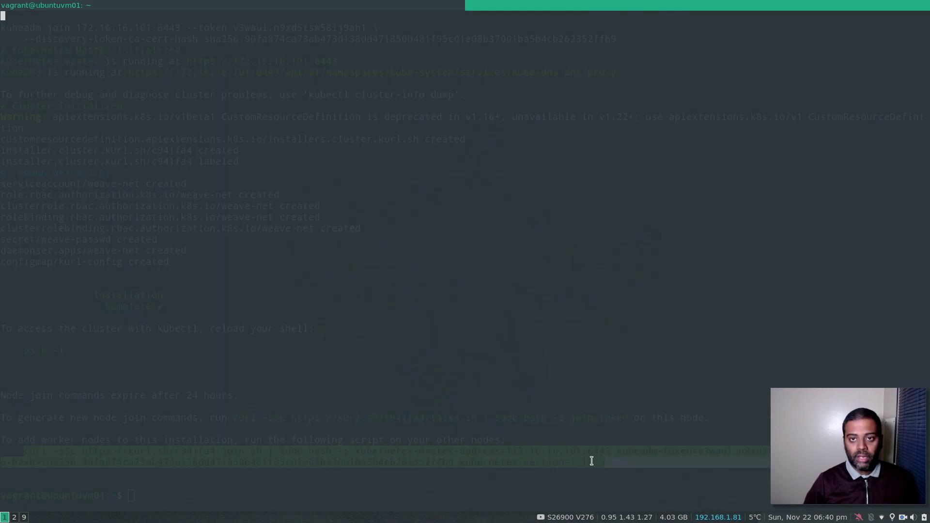
pyautogui.write('cd play/vagrat')
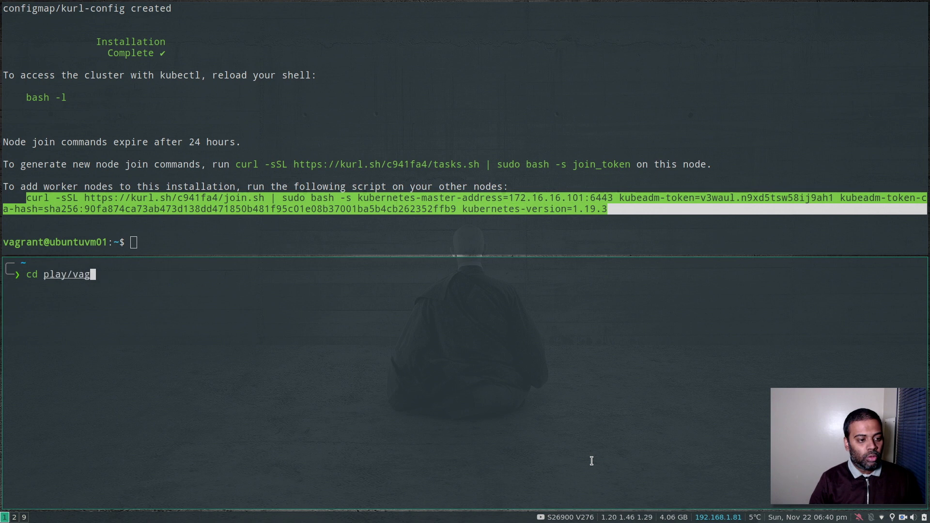
pyautogui.press('BackSpace')
pyautogui.write('nt/vag')
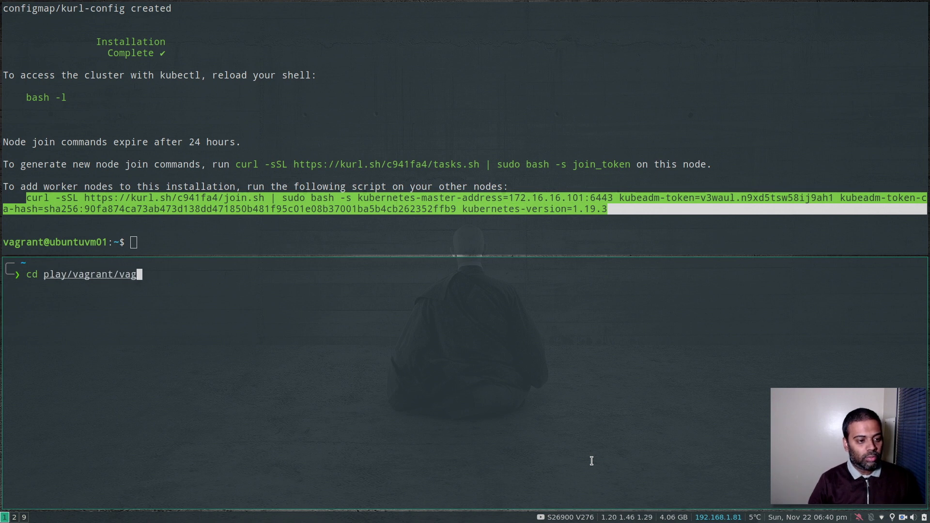
pyautogui.press('Tab')
pyautogui.write('ubuntu2')
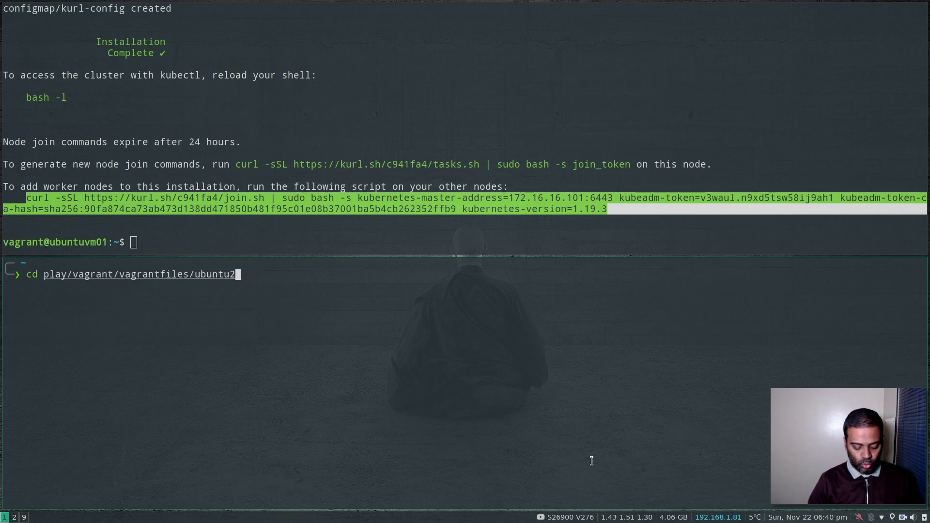
pyautogui.press('Tab')
pyautogui.press('Return')
# Log in to ubuntuvm02 with vagrant ssh
pyautogui.write('vagrant')
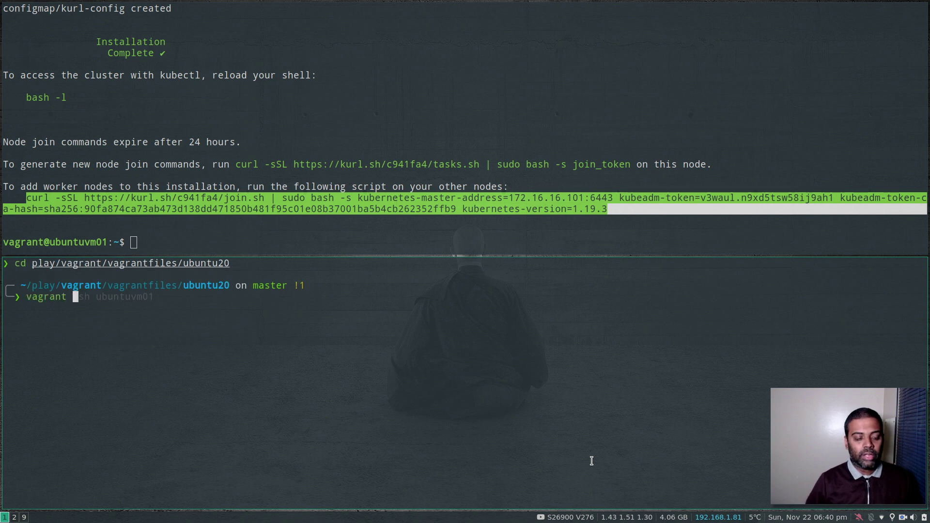
pyautogui.press('Right')
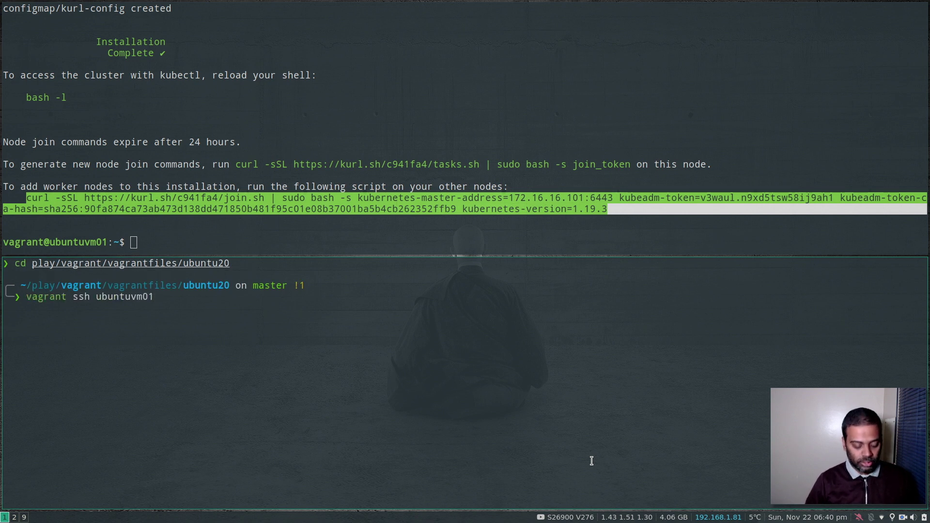
pyautogui.press('BackSpace')
pyautogui.write('2')
pyautogui.press('Return')
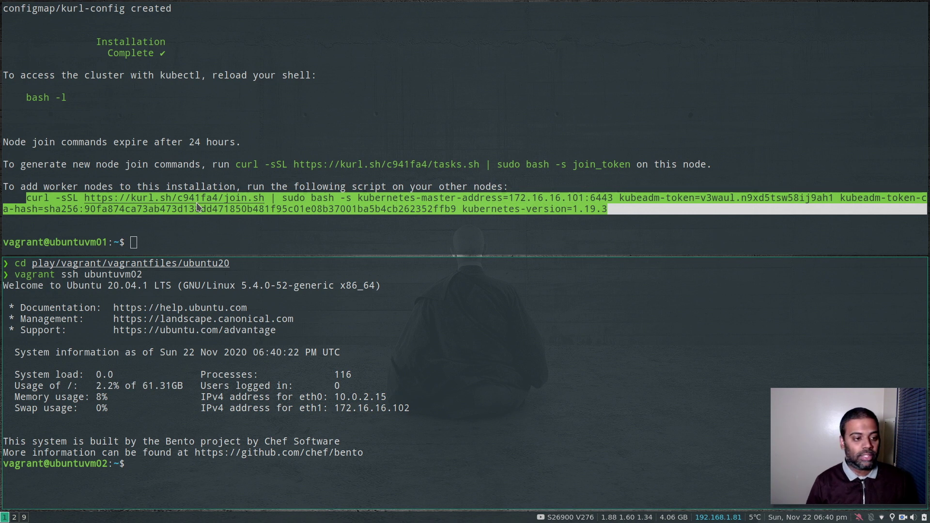
# Paste and run the worker join command with its kubeadm token on ubuntuvm02, choosing network interface 1 (eth1)
pyautogui.middleClick(431, 428)
pyautogui.press('Return')
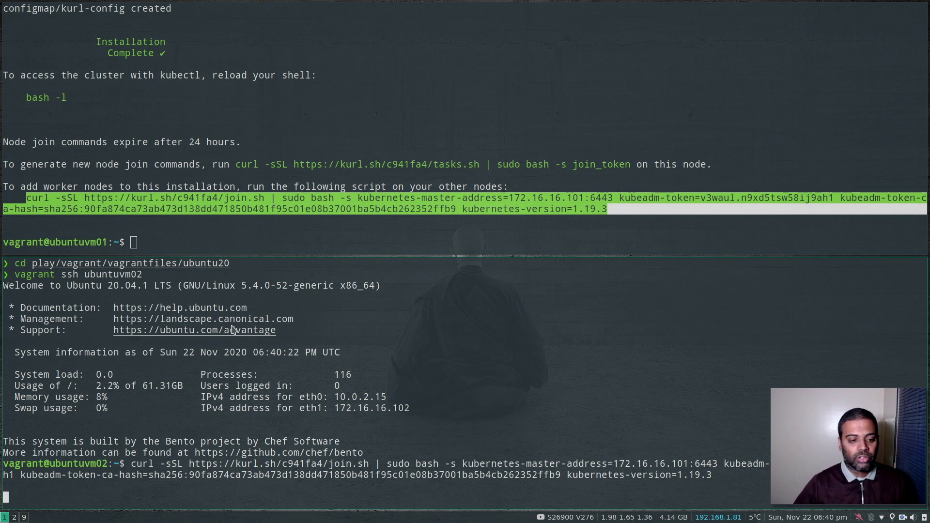
pyautogui.write('1')
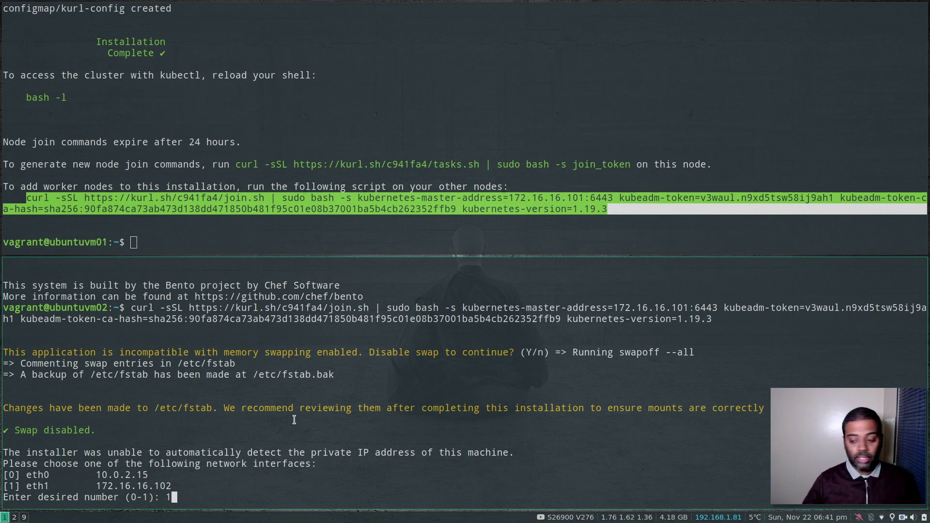
pyautogui.press('Return')
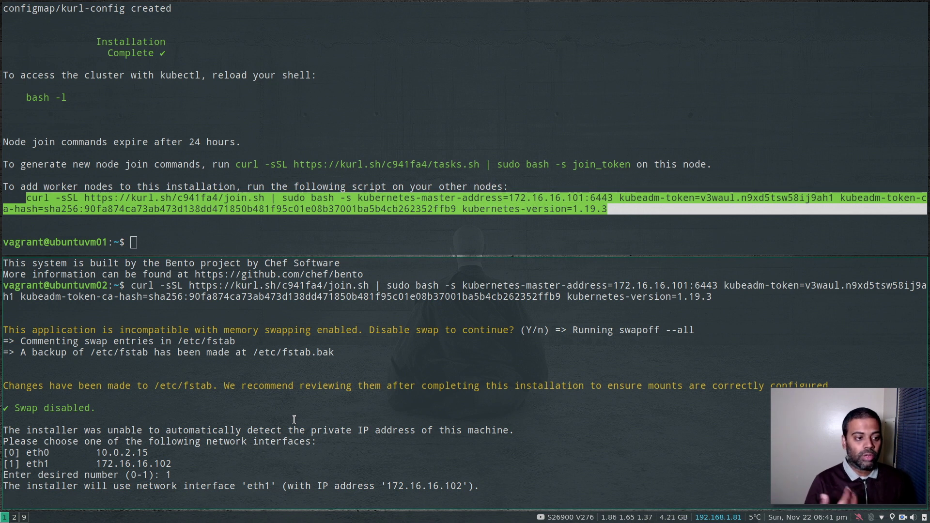
# Return to the first terminal and log back in to ubuntuvm01 with vagrant ssh
pyautogui.press('super+Up')
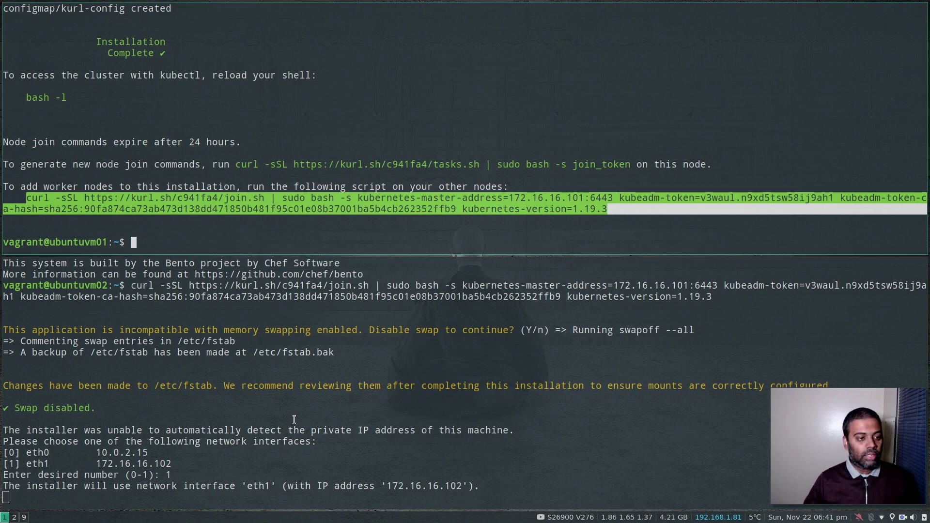
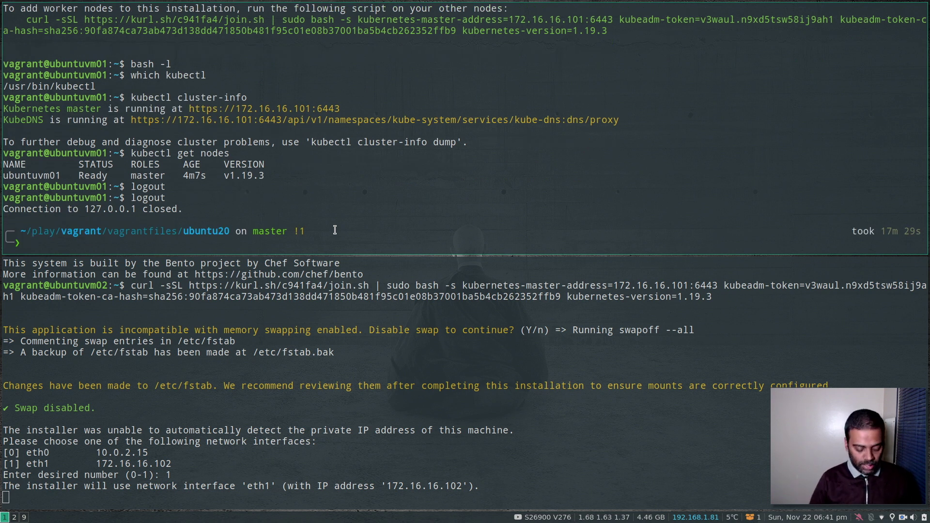
pyautogui.press('Up')
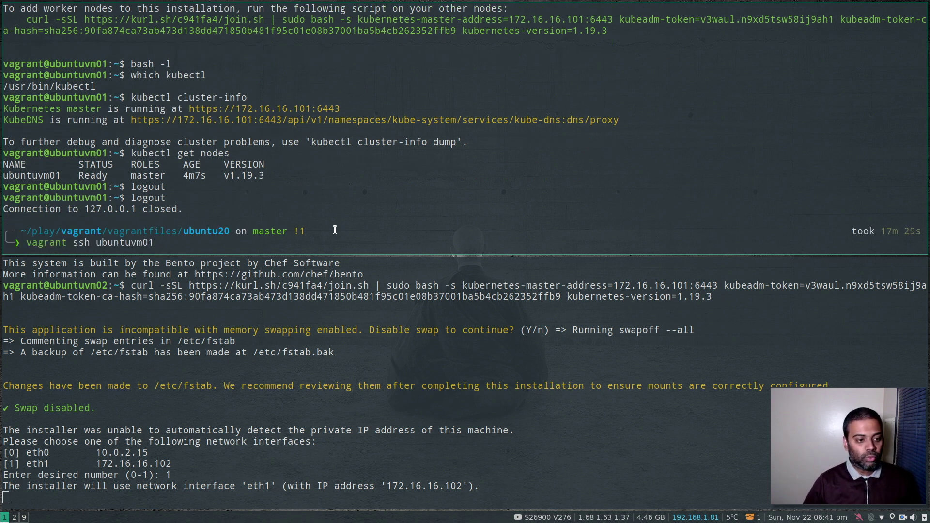
pyautogui.press('Return')
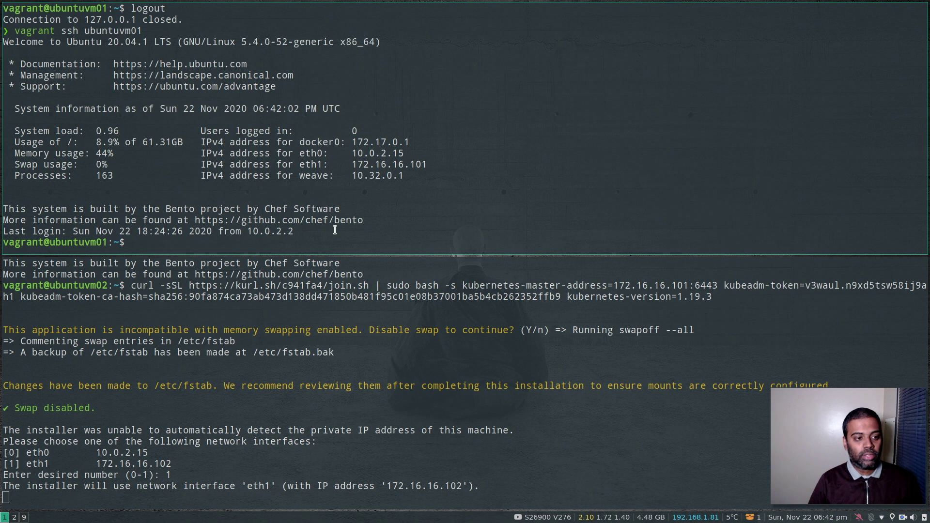
# Check the cluster from ubuntuvm01 with kubectl cluster-info and kubectl get nodes
pyautogui.write('kubectl ')
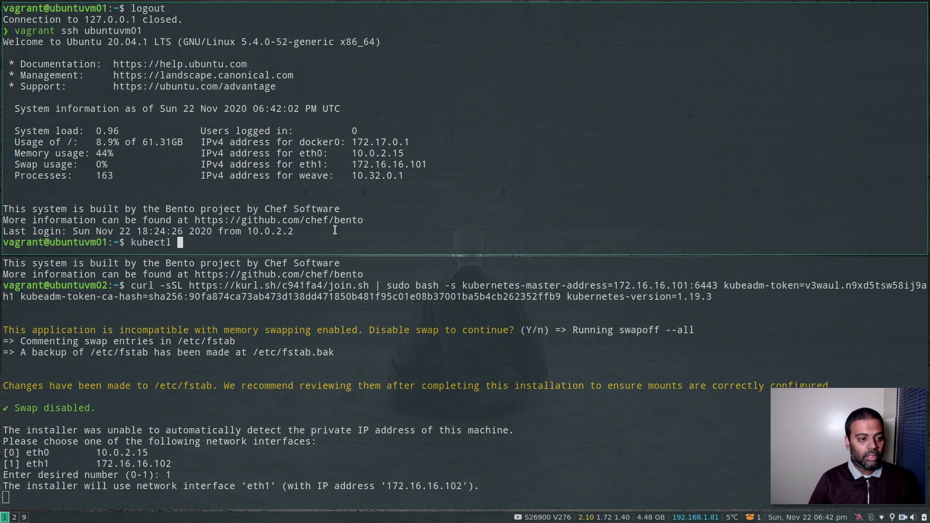
pyautogui.write('cluster-info')
pyautogui.press('Return')
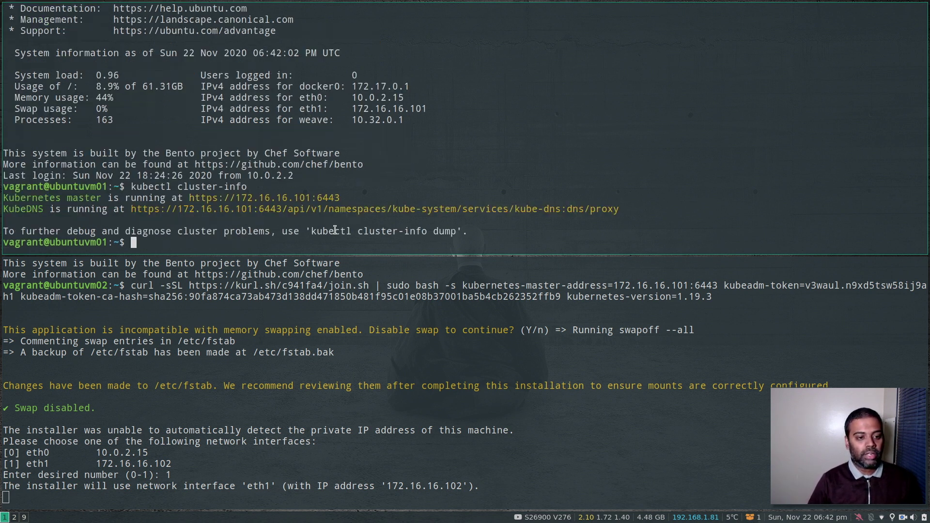
pyautogui.write('kubectl get nodes')
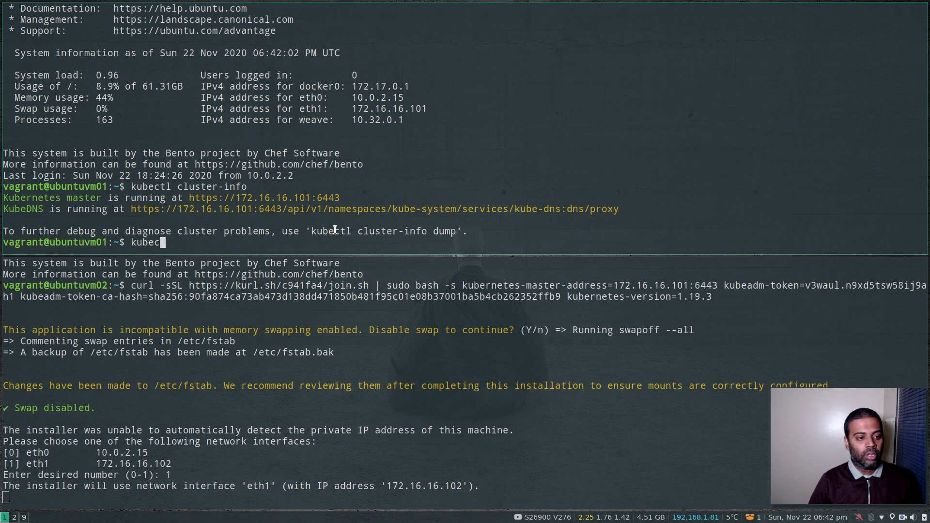
pyautogui.press('Return')
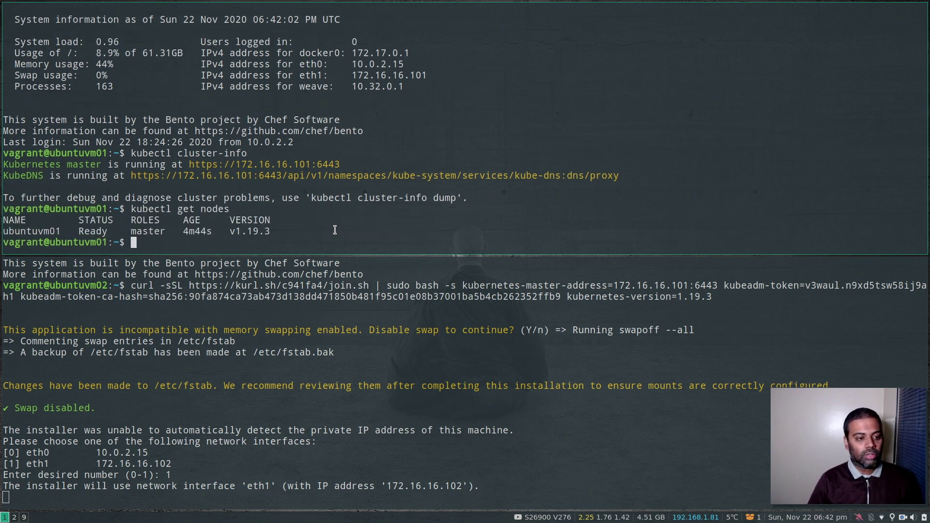
# List all resources in the kube-system namespace with kubectl, and list only its pods on a cleared screen
pyautogui.write('kubectl ')
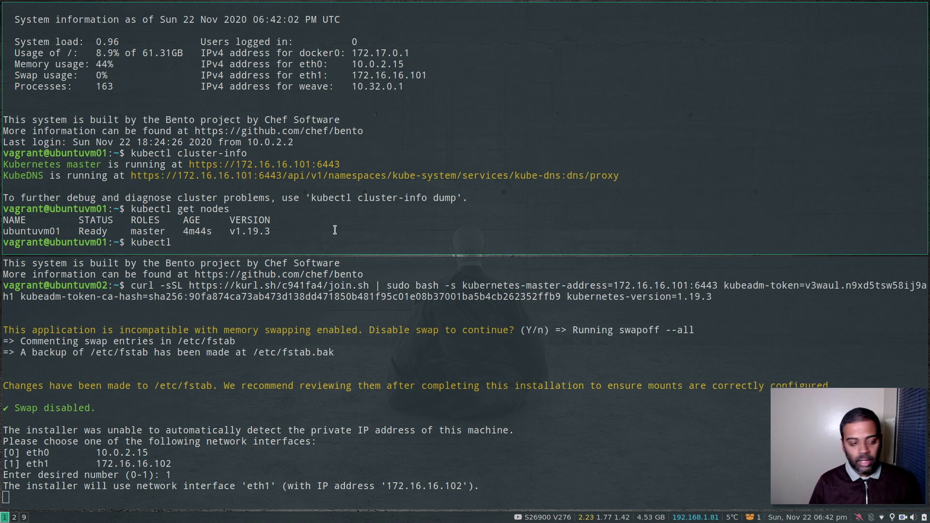
pyautogui.write('-n kube-system get all')
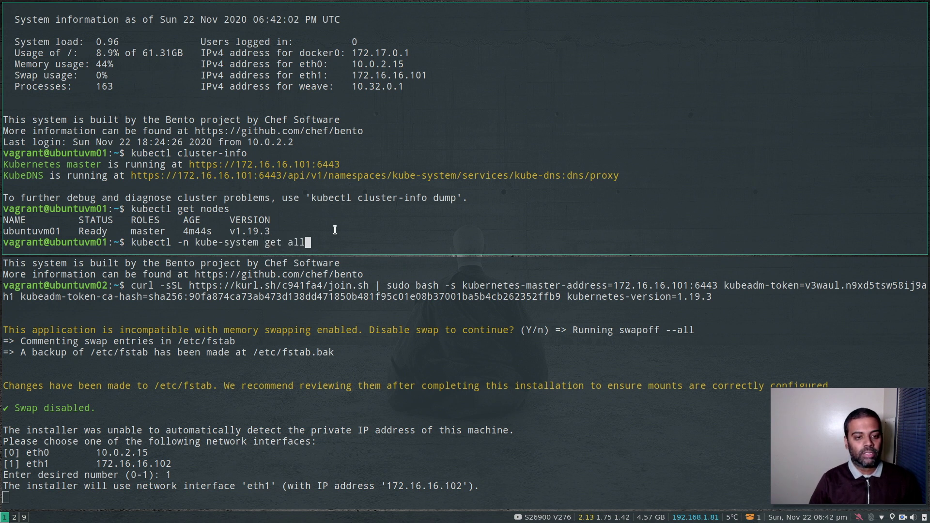
pyautogui.press('Return')
pyautogui.press('Up')
pyautogui.press('BackSpace')
pyautogui.press('BackSpace')
pyautogui.press('BackSpace')
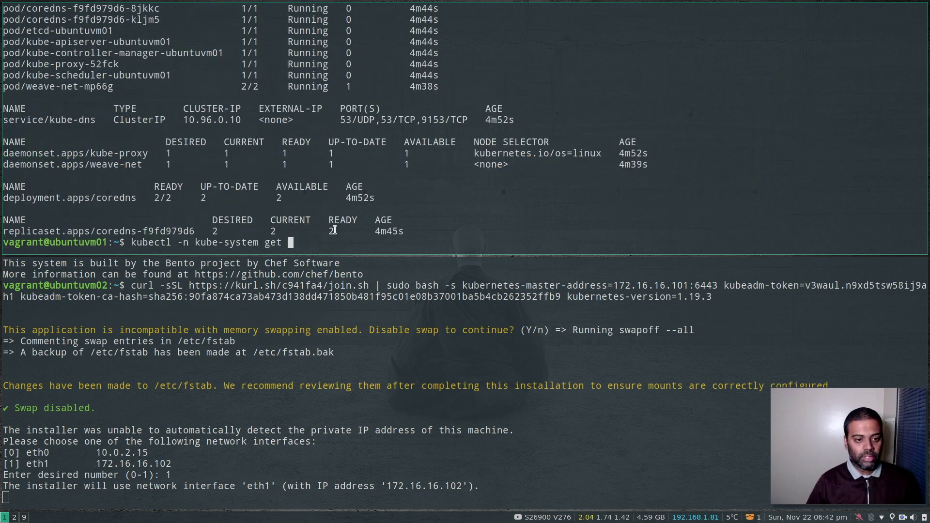
pyautogui.write('pods')
pyautogui.hotkey('ctrl', 'l')
pyautogui.press('Return')
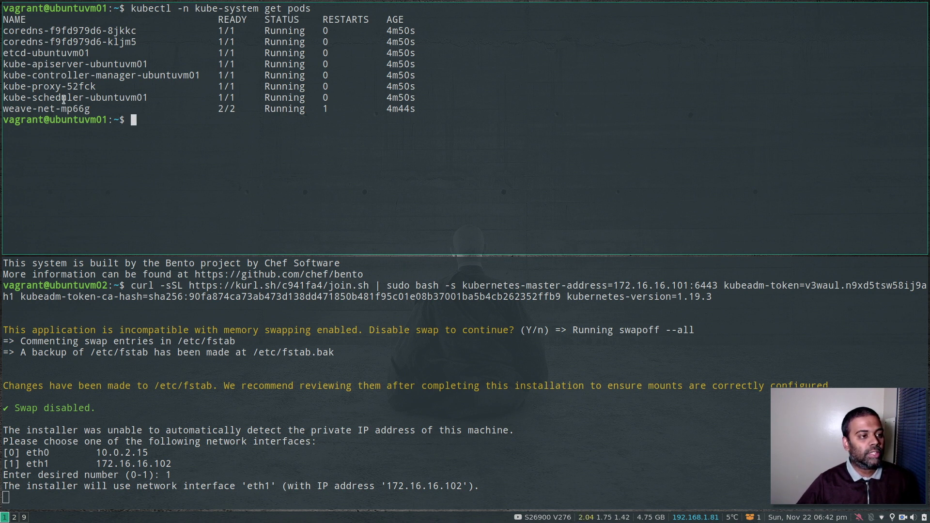
# Log out of ubuntuvm01 to return to the host shell, and clear the terminal
pyautogui.moveTo(9, 108); pyautogui.dragTo(244, 113)
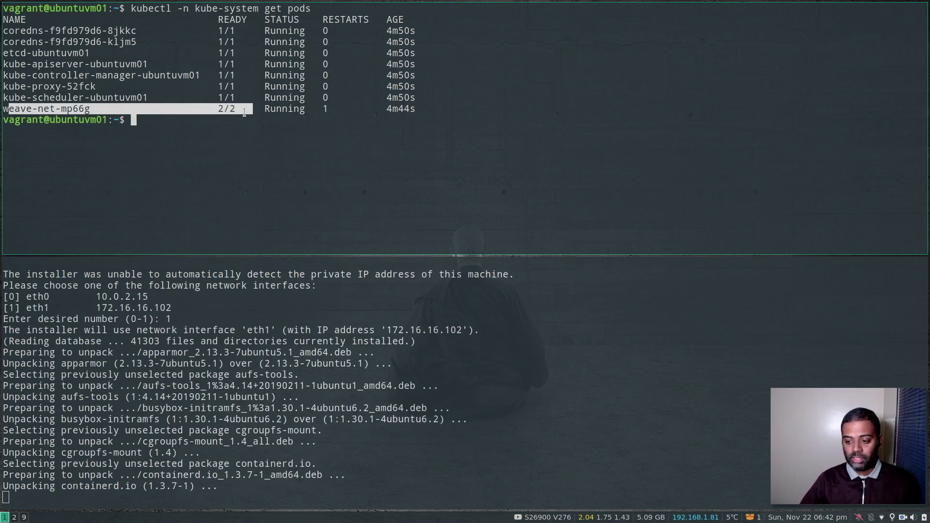
pyautogui.click(245, 112)
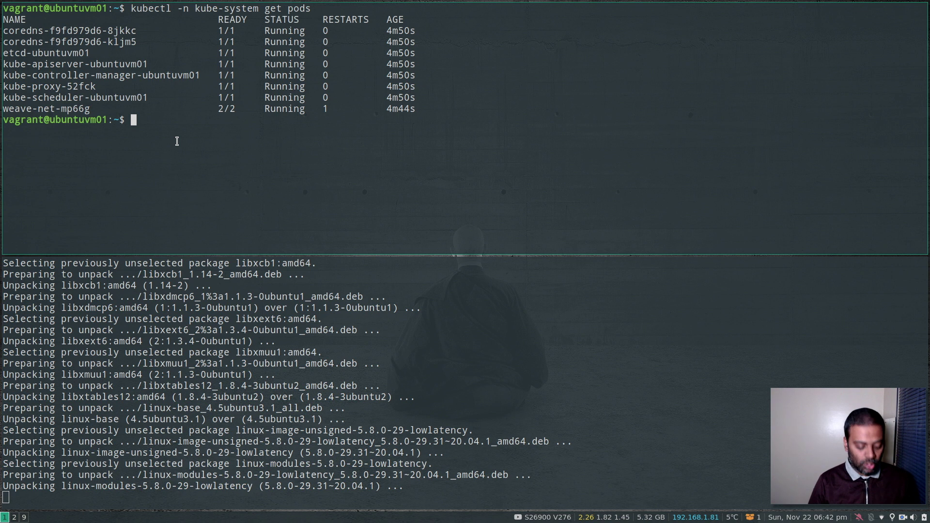
pyautogui.hotkey('ctrl', 'd')
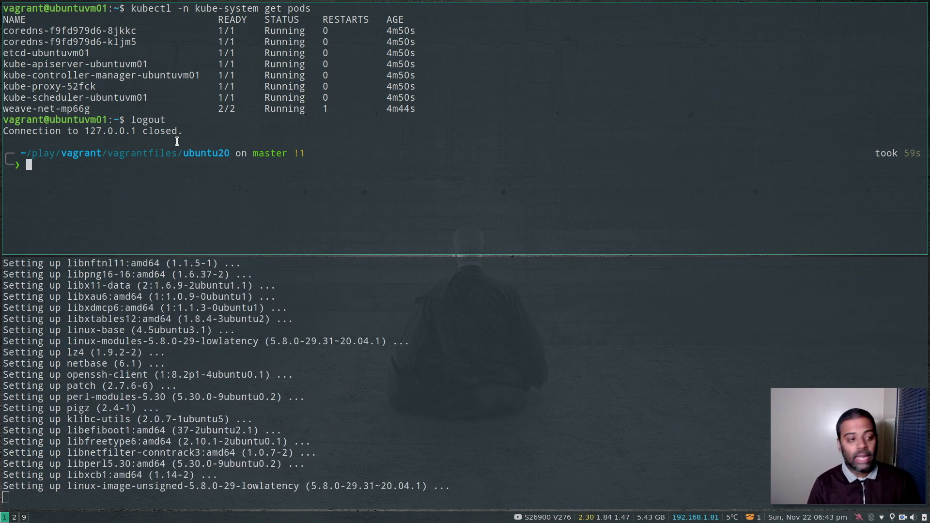
pyautogui.write('clear')
pyautogui.press('Return')
# Delete the host's existing ~/.kube directory with rm -rf and create an empty ~/.kube directory
pyautogui.write('rm ')
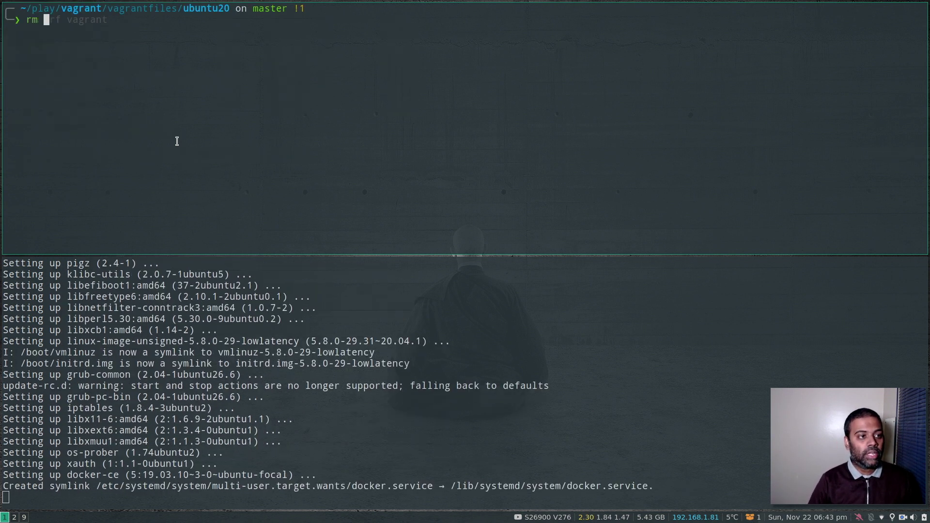
pyautogui.write('-rf ~/.kube')
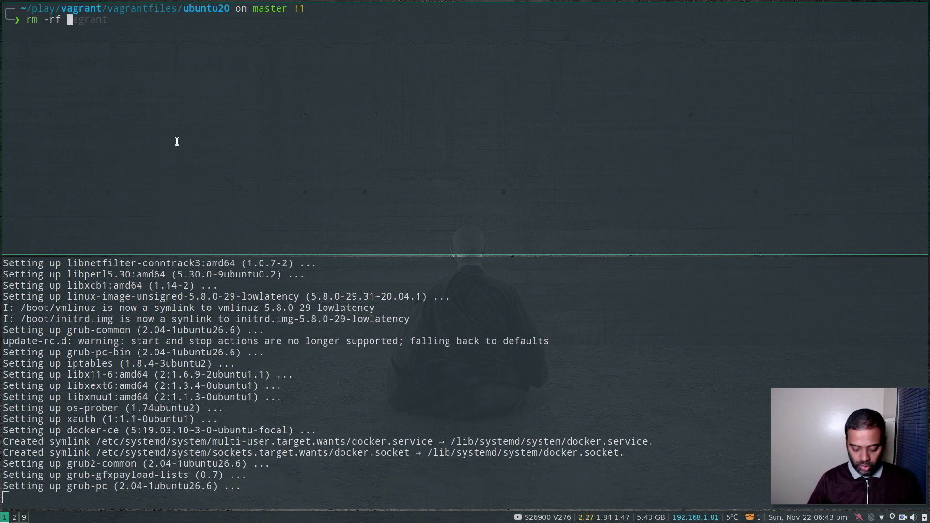
pyautogui.press('Return')
pyautogui.hotkey('ctrl', 'l')
pyautogui.write('mkdir ~/.kube')
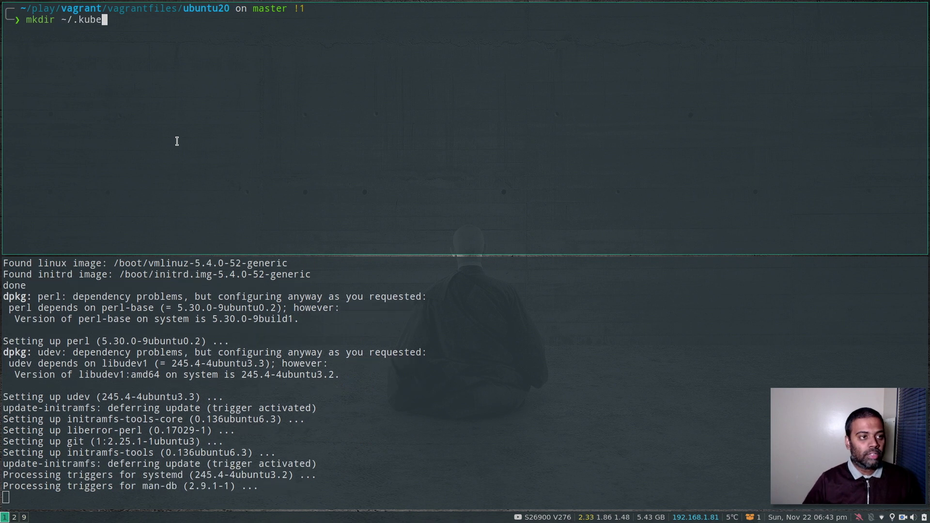
pyautogui.press('Return')
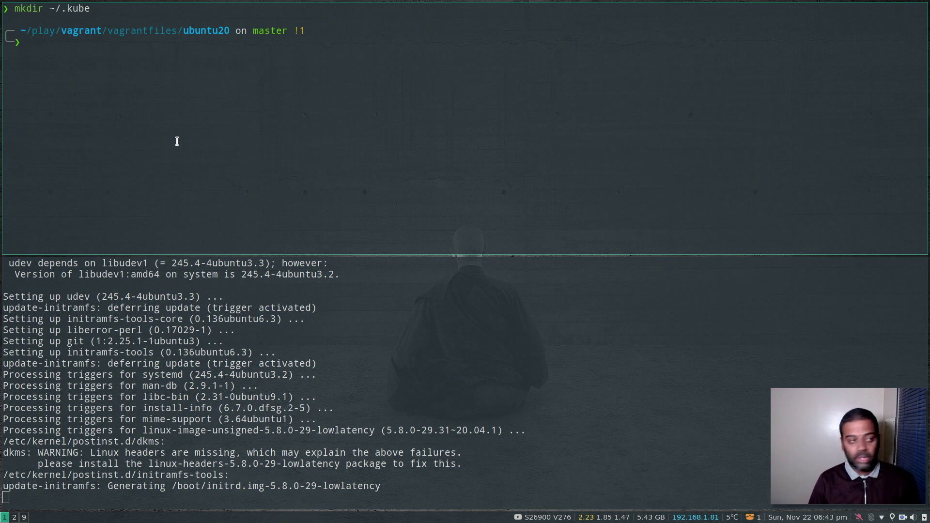
pyautogui.write('scp')
pyautogui.press('Right')
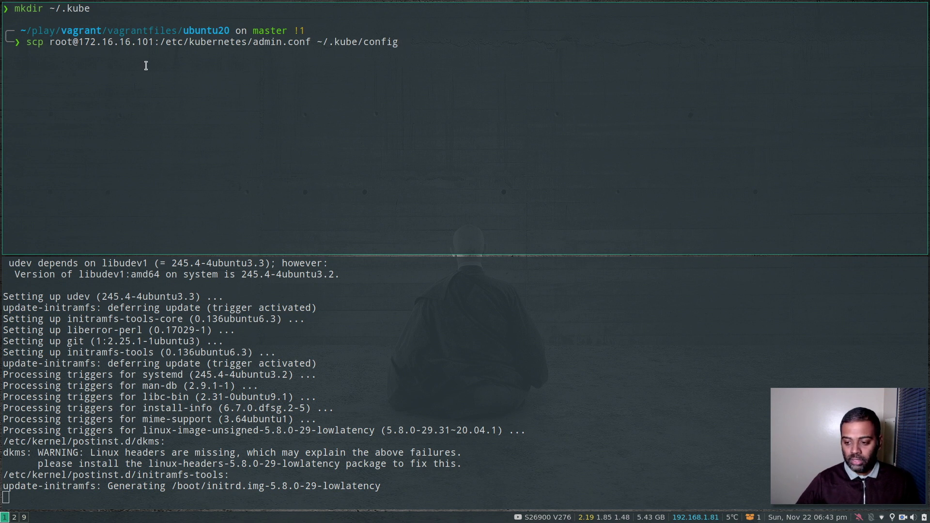
pyautogui.moveTo(160, 43); pyautogui.dragTo(310, 43)
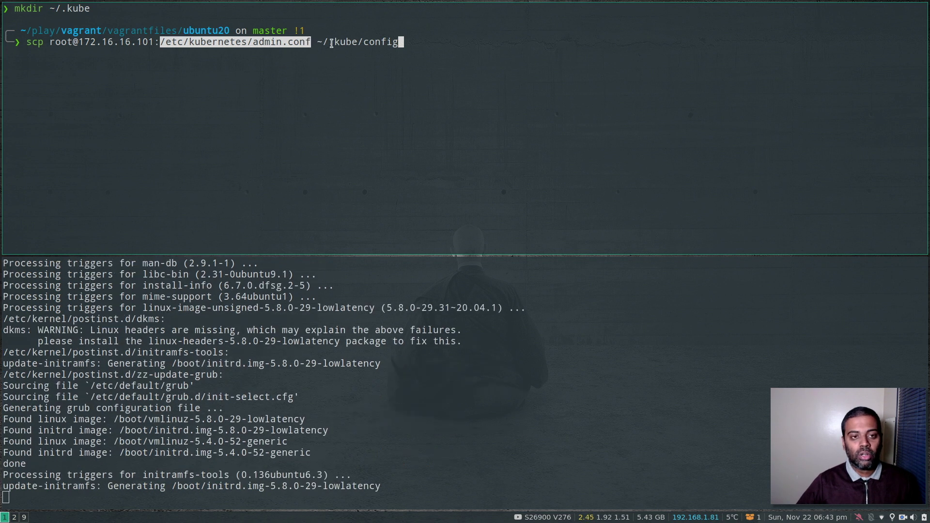
pyautogui.moveTo(364, 43); pyautogui.dragTo(400, 42)
pyautogui.click(459, 47)
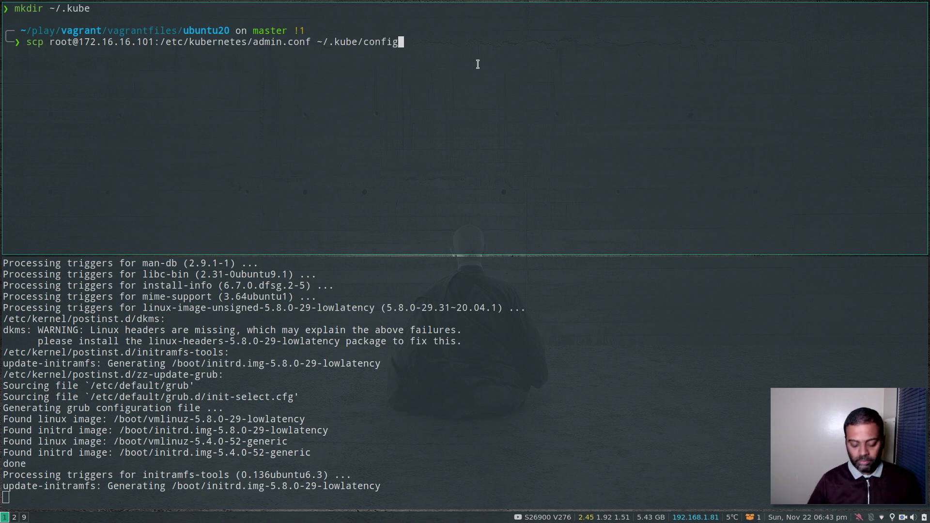
pyautogui.press('Return')
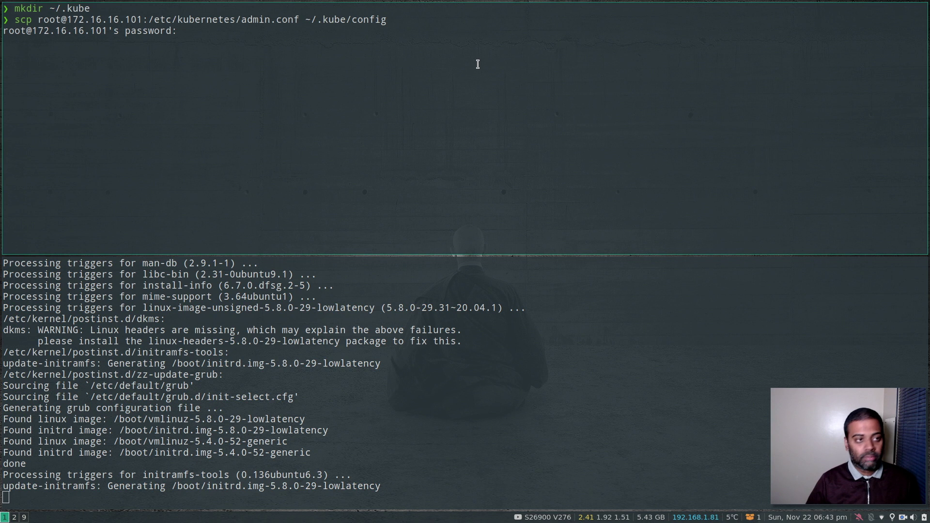
pyautogui.press('Return')
# Check the cluster from the host with kubectl cluster-info and kubectl get nodes, listing the nodes again once the worker join completes
pyautogui.hotkey('ctrl', 'l')
pyautogui.write('kubectl ')
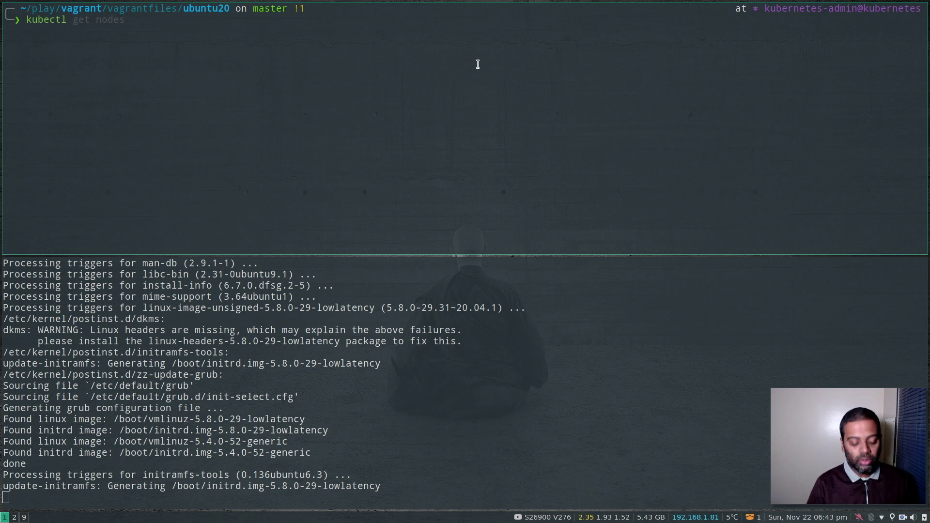
pyautogui.write('cluster-info')
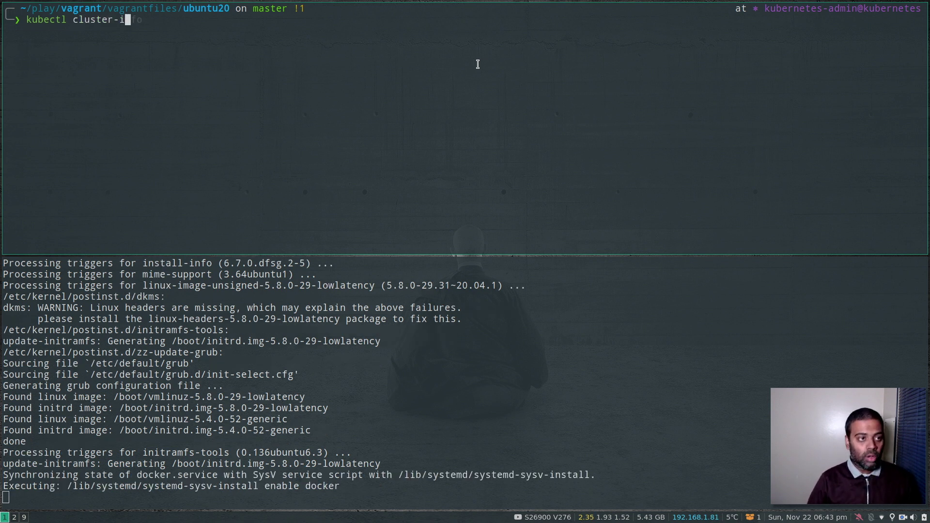
pyautogui.press('Return')
pyautogui.write('kubectl get nodes')
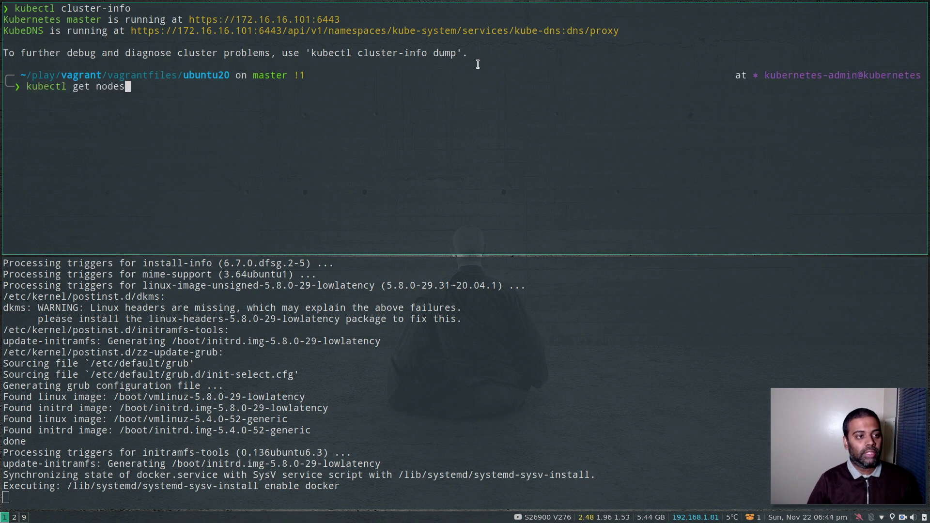
pyautogui.press('Return')
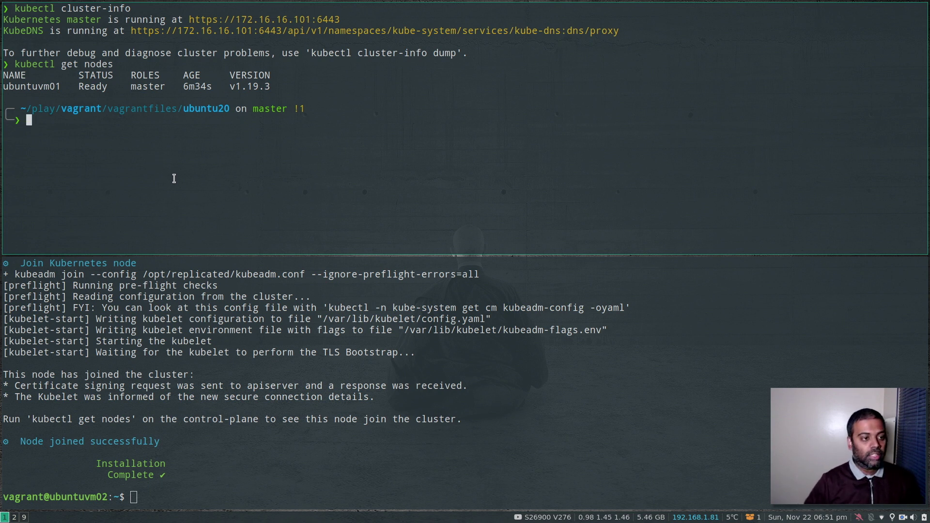
pyautogui.press('Up')
pyautogui.press('Return')
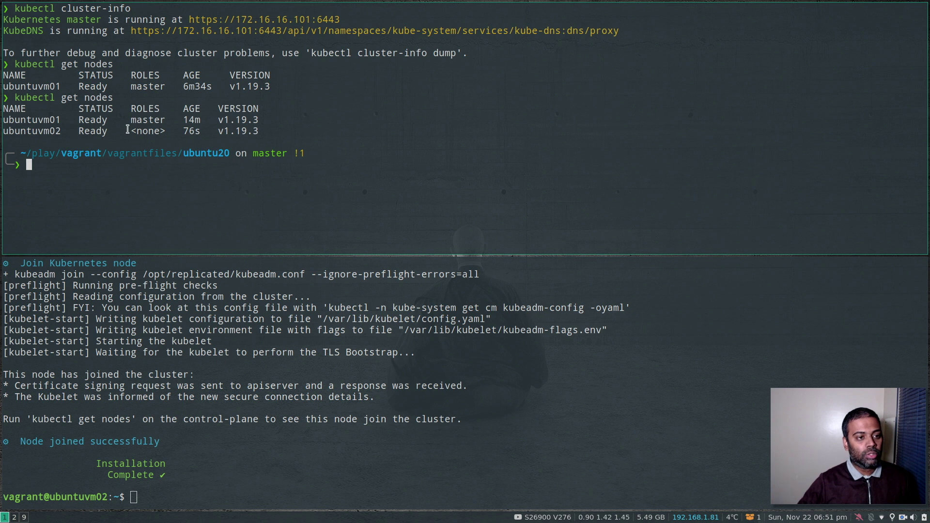
# Create a deployment named nginx from the nginx image with kubectl
pyautogui.write('kubec')
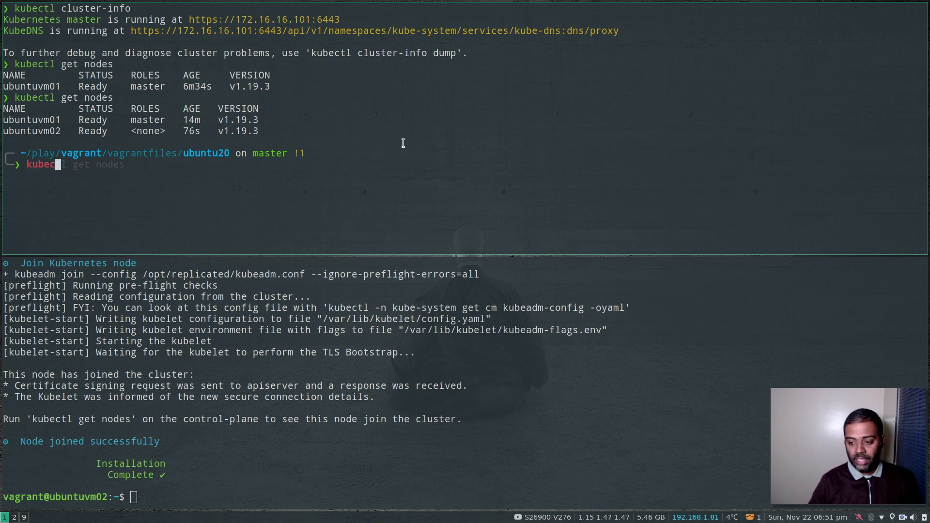
pyautogui.write('tl create deploy nginx --image nginx')
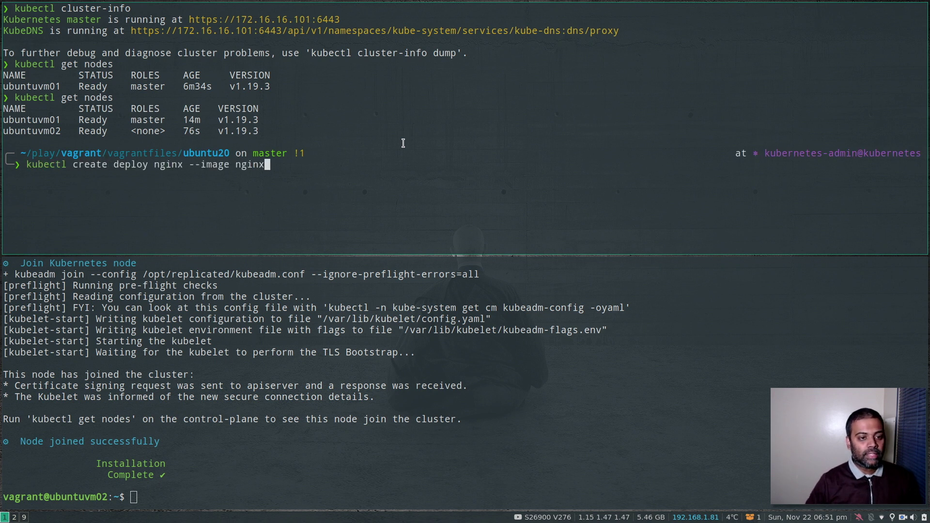
pyautogui.press('Return')
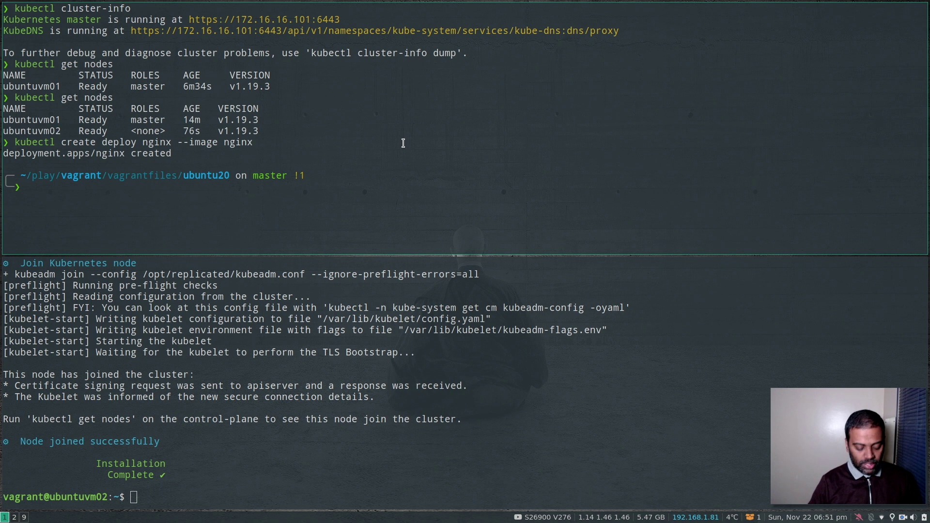
# List all resources in the default namespace with kubectl get all, repeating it to follow the nginx pod's startup
pyautogui.write('kubectl get all')
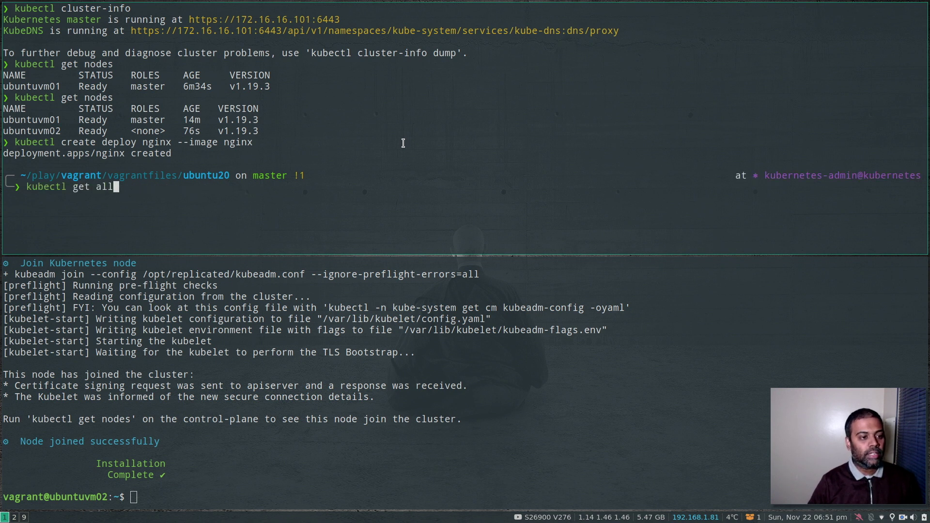
pyautogui.press('Return')
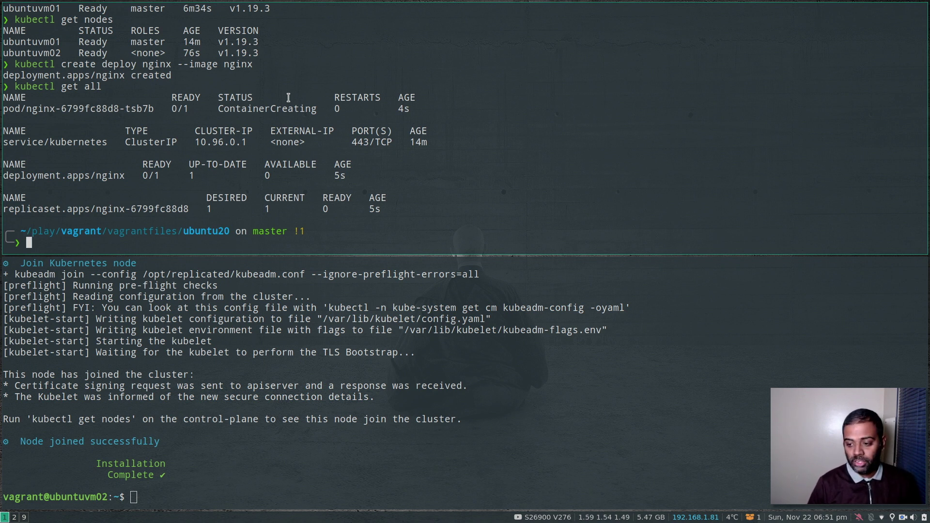
pyautogui.press('Up')
pyautogui.press('Return')
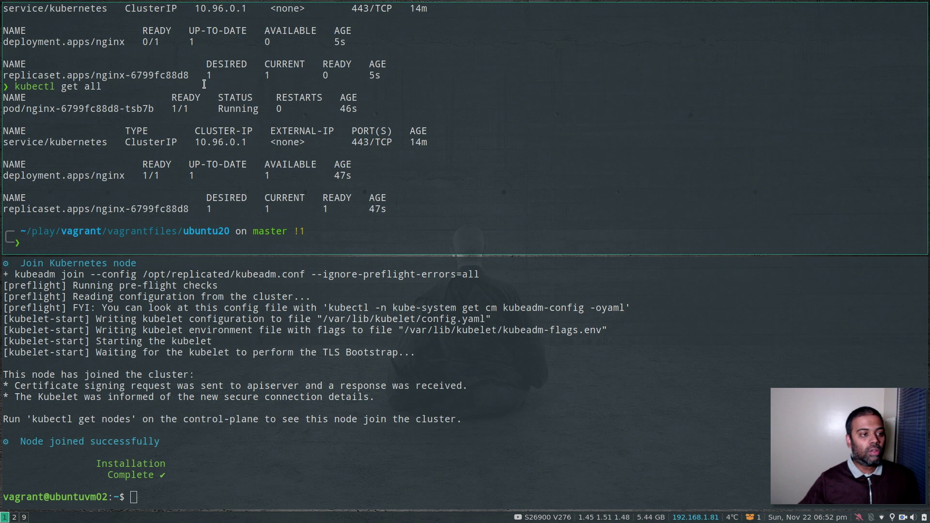